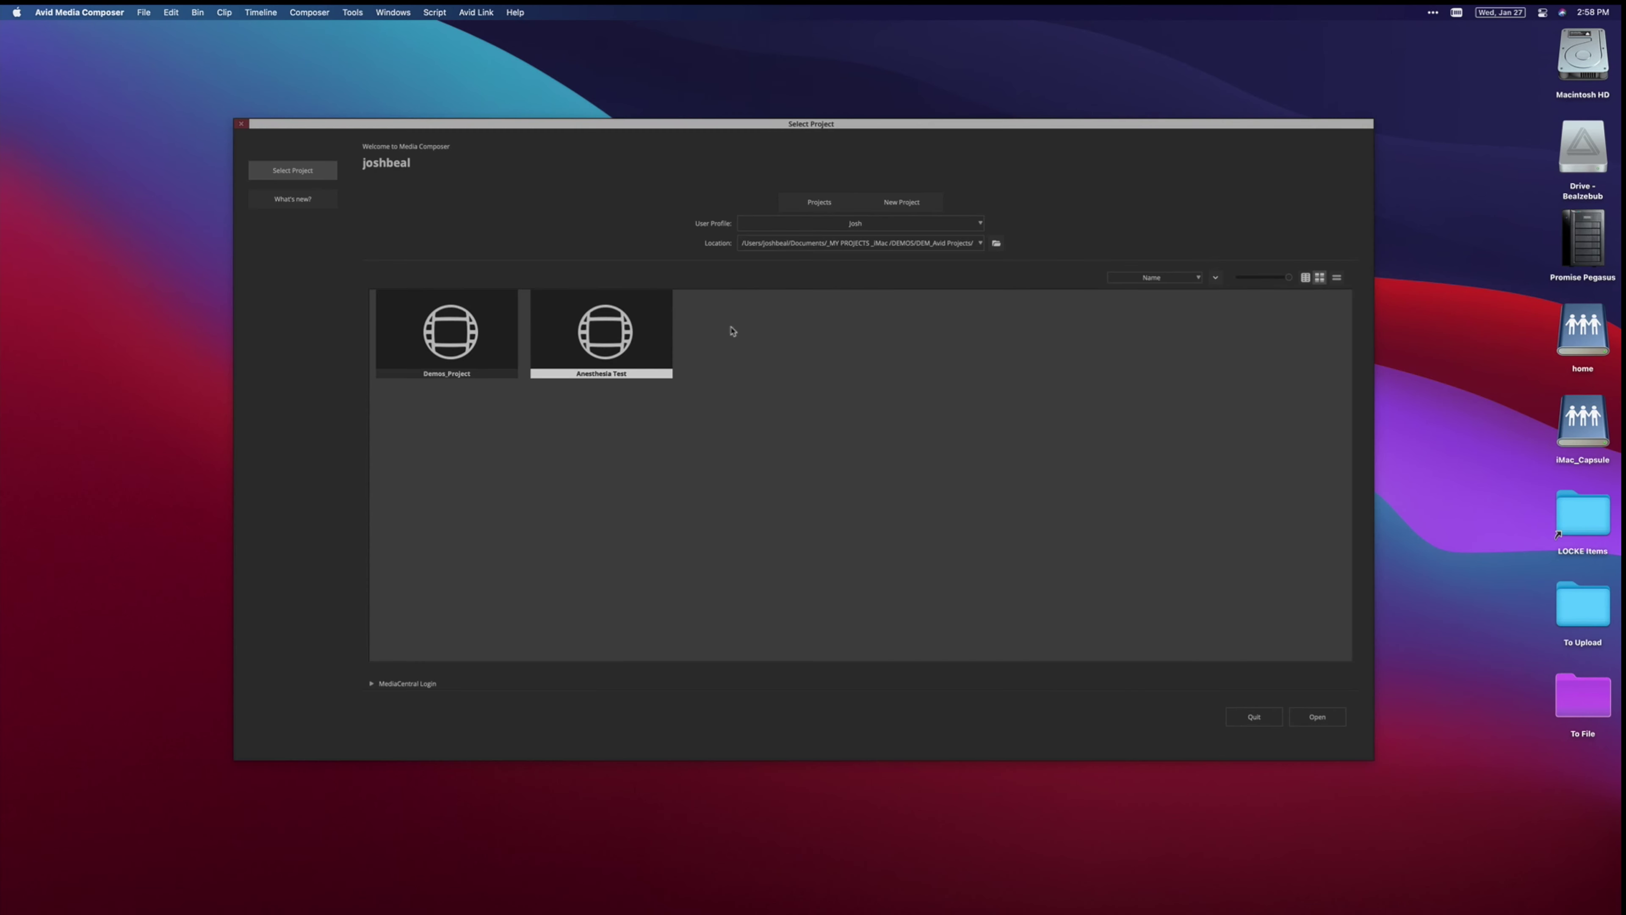
Step: Play Line Read Seq from about 01:00:21:06, skip ahead through the following clips, and stop at about 01:01:15:03 in clip 3B-4
double_click(580, 326)
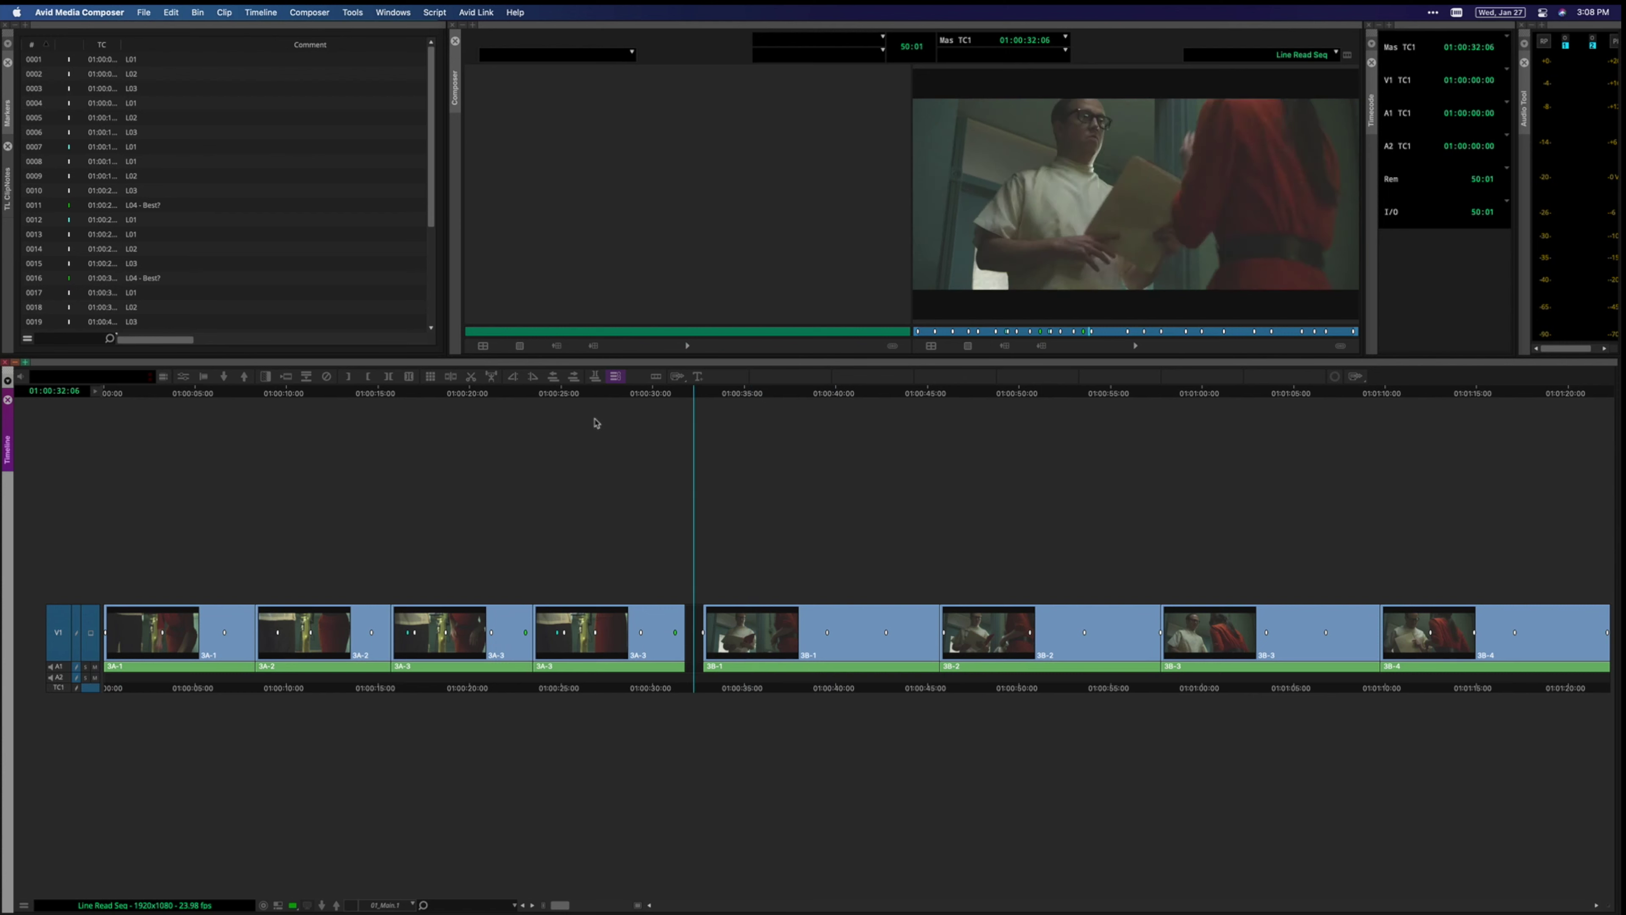
key(Home)
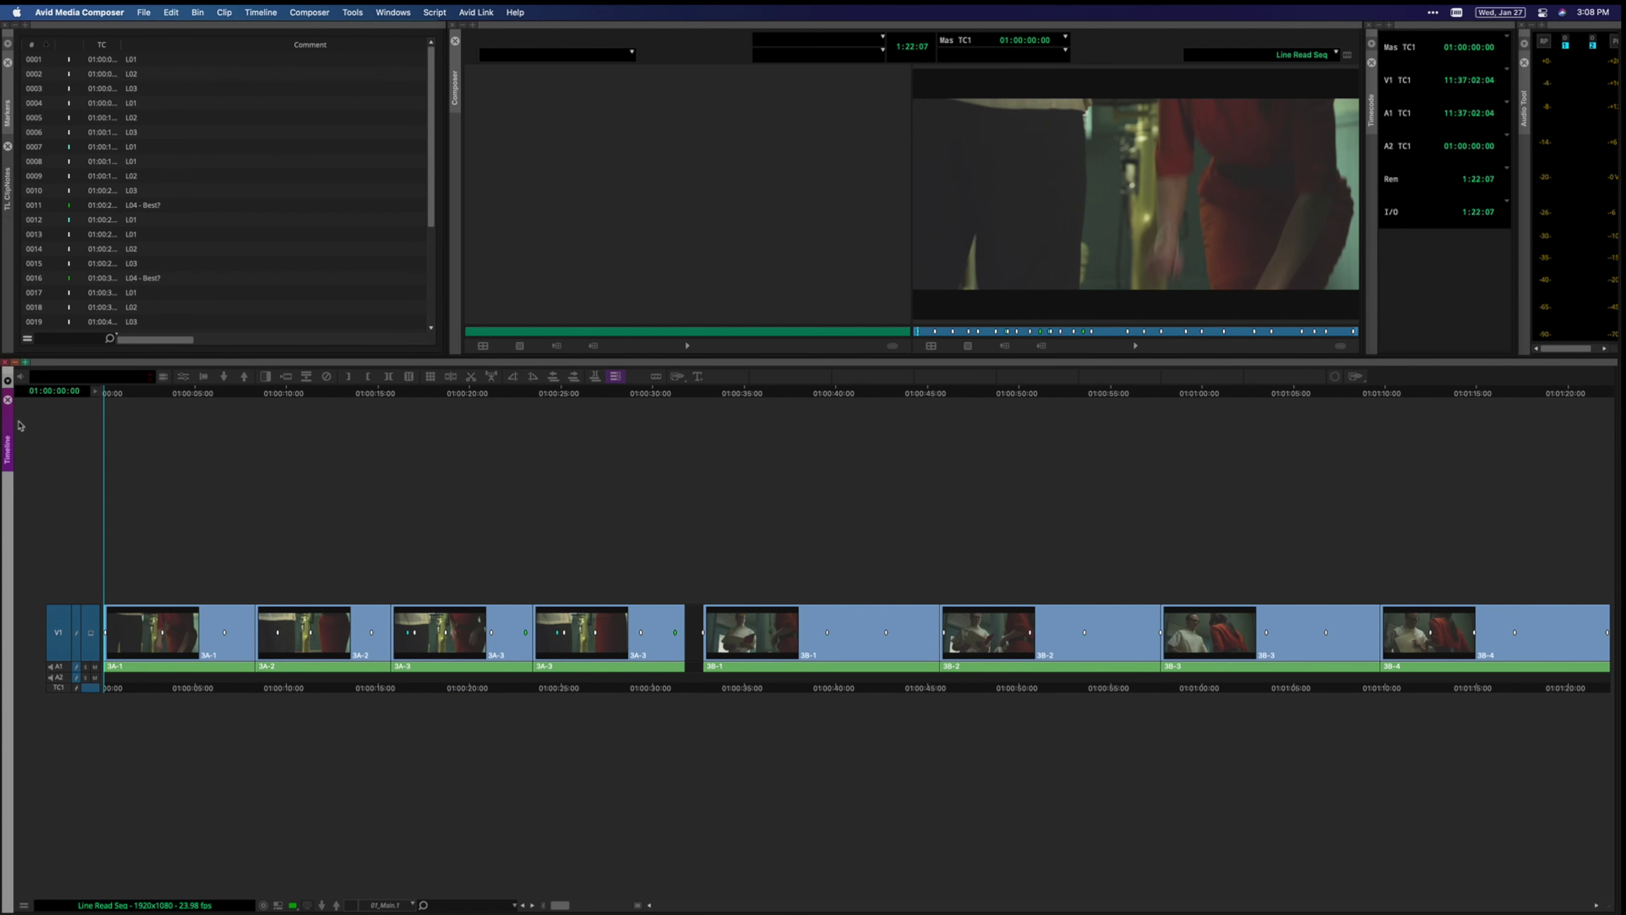
drag(109, 426, 493, 418)
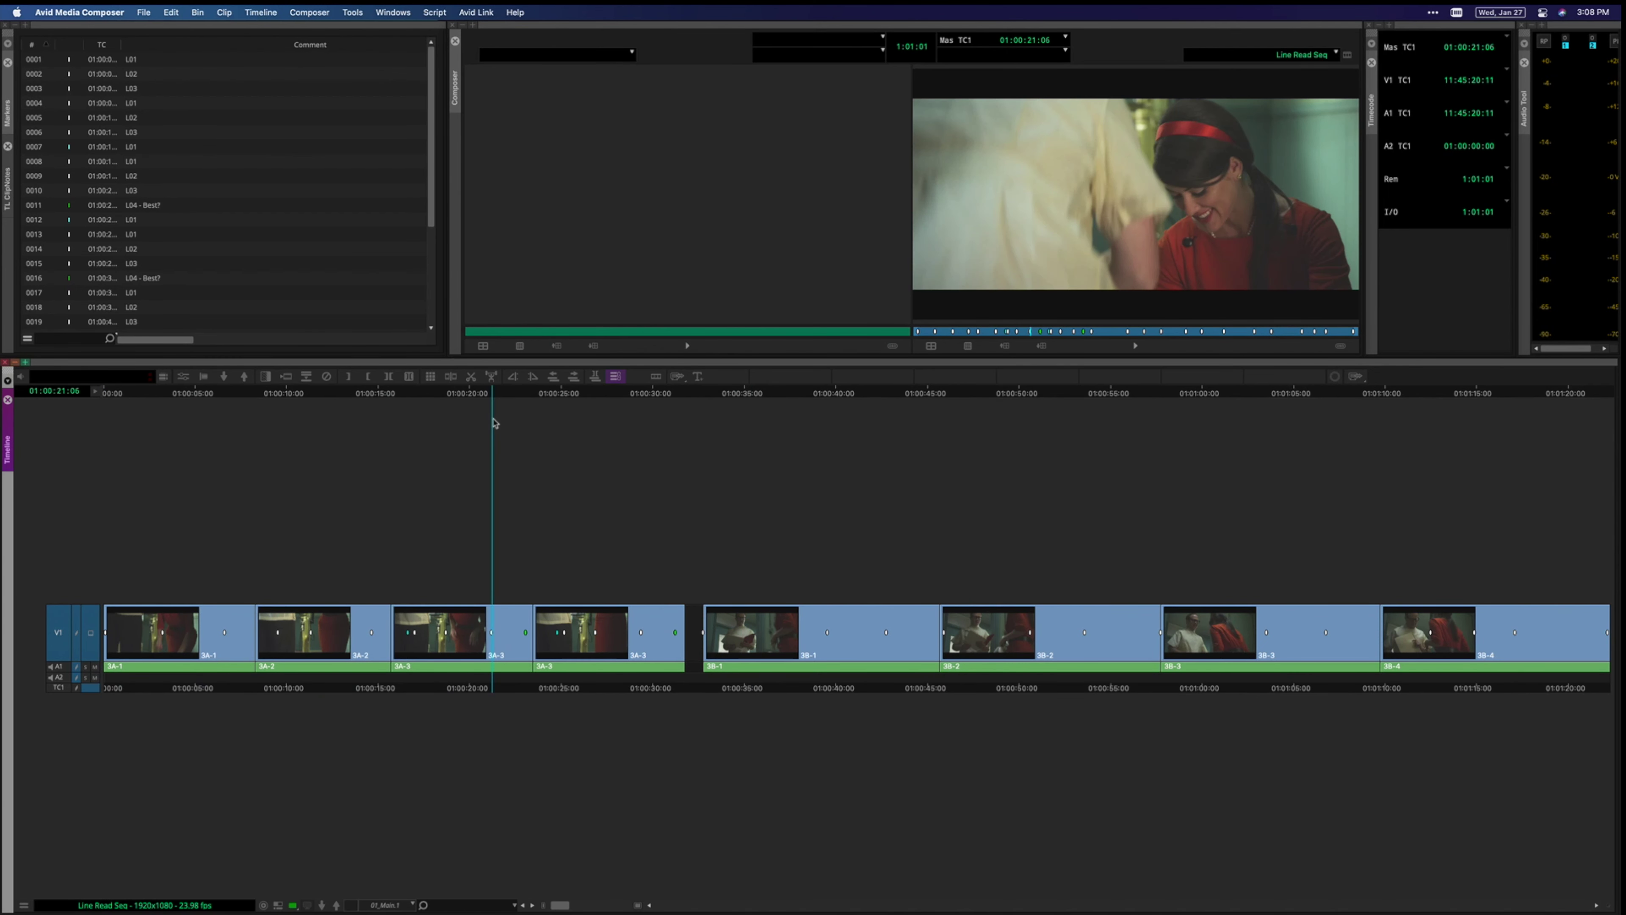
key(space)
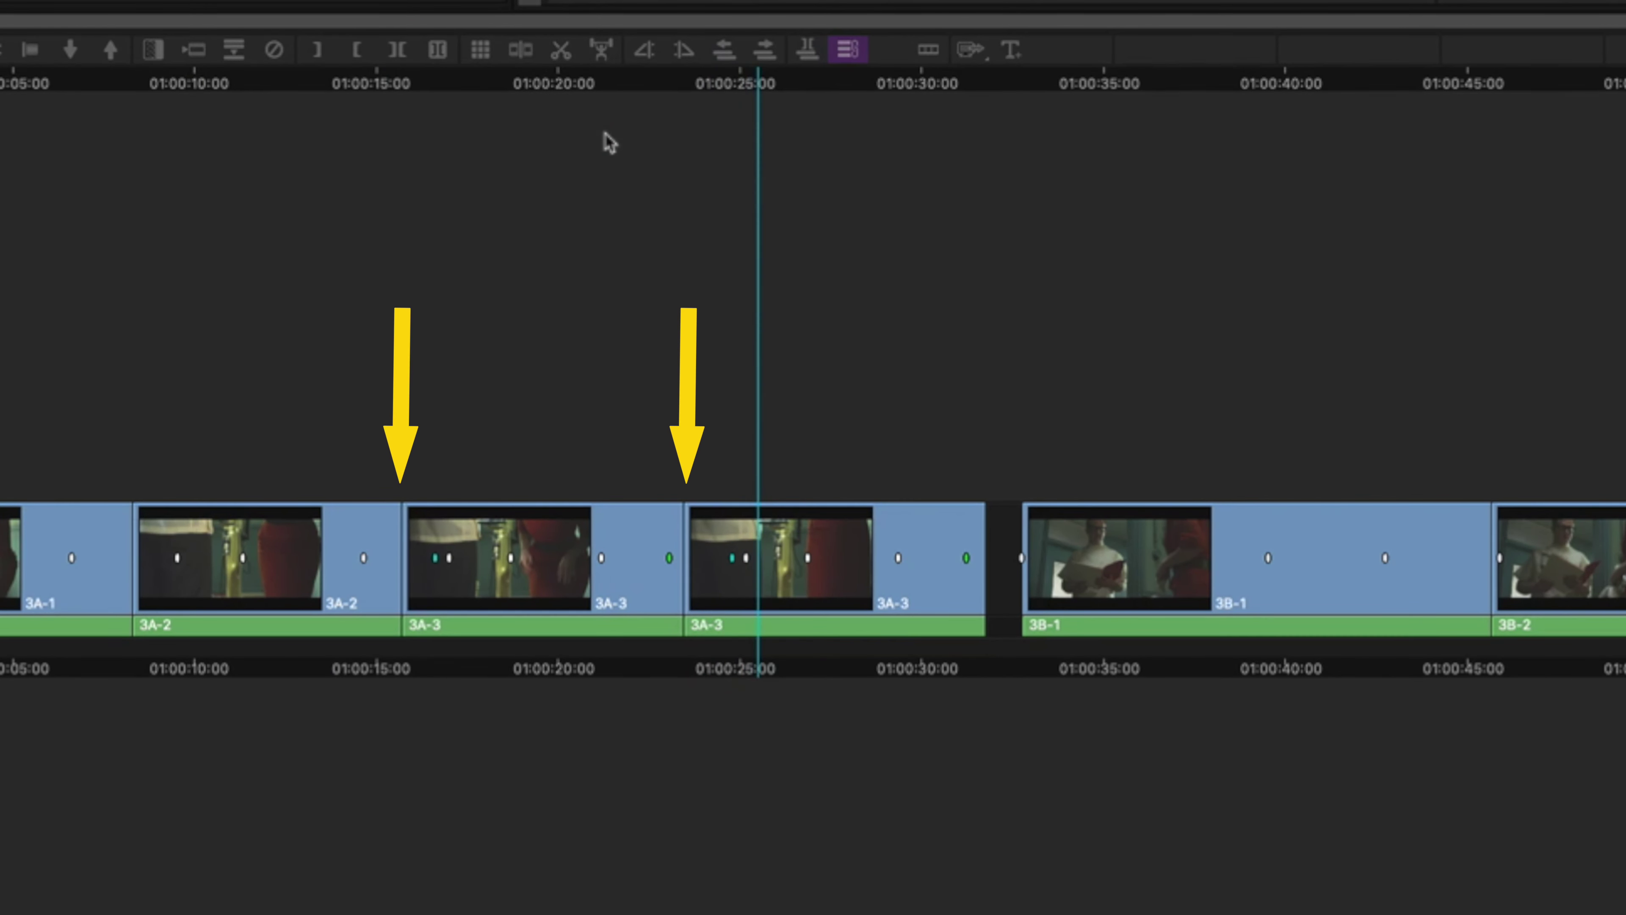
key(s)
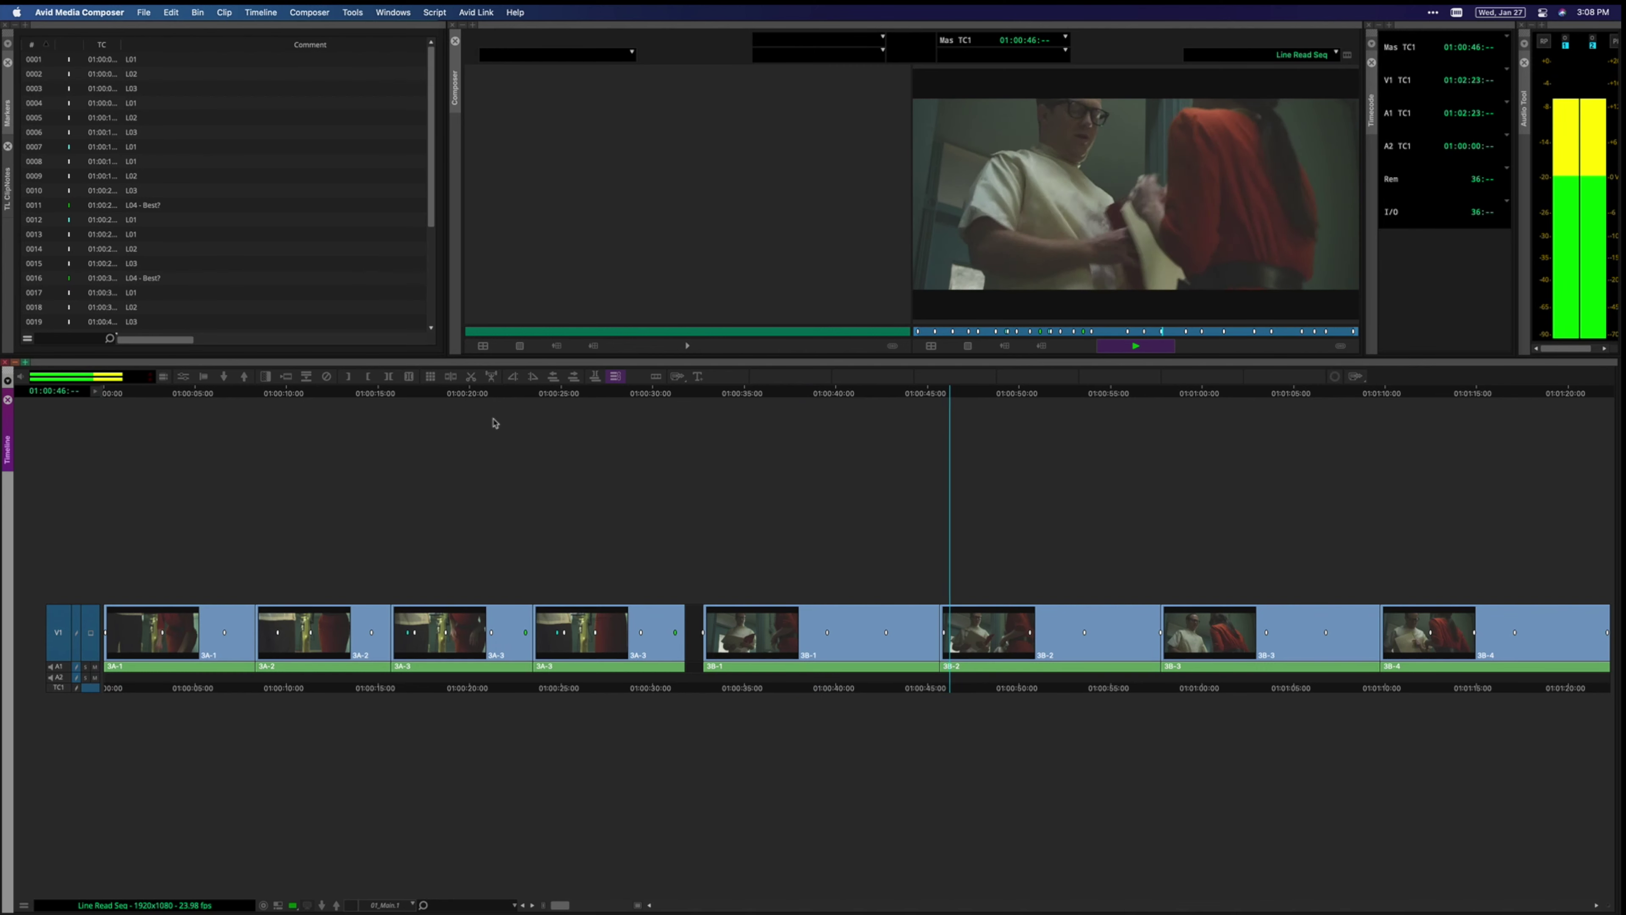
key(s)
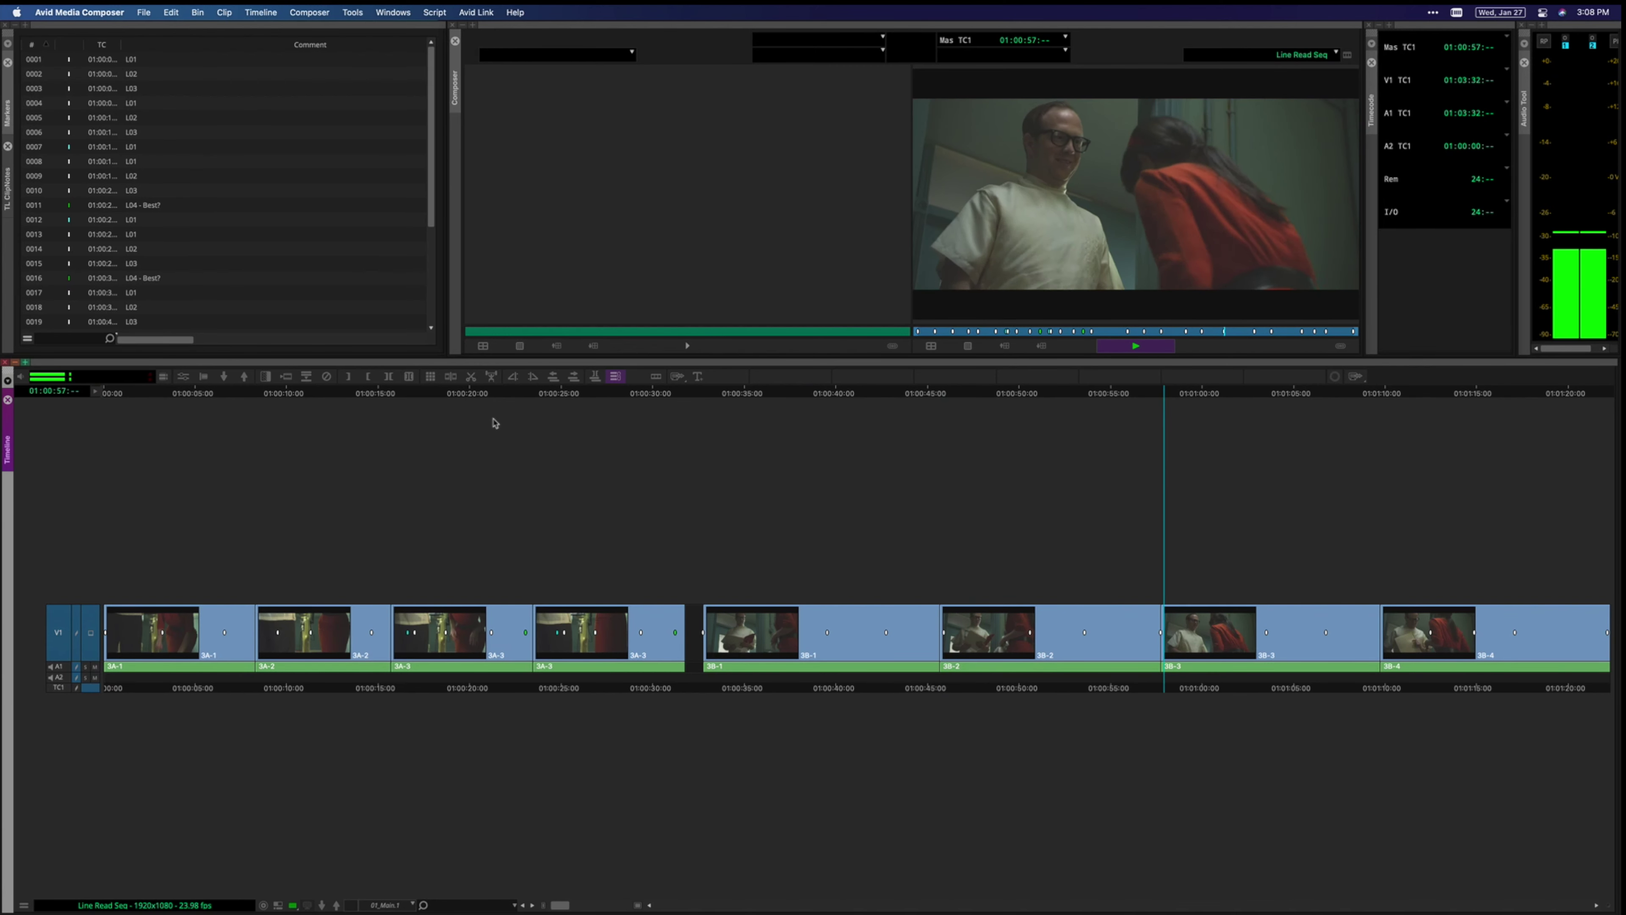
key(s)
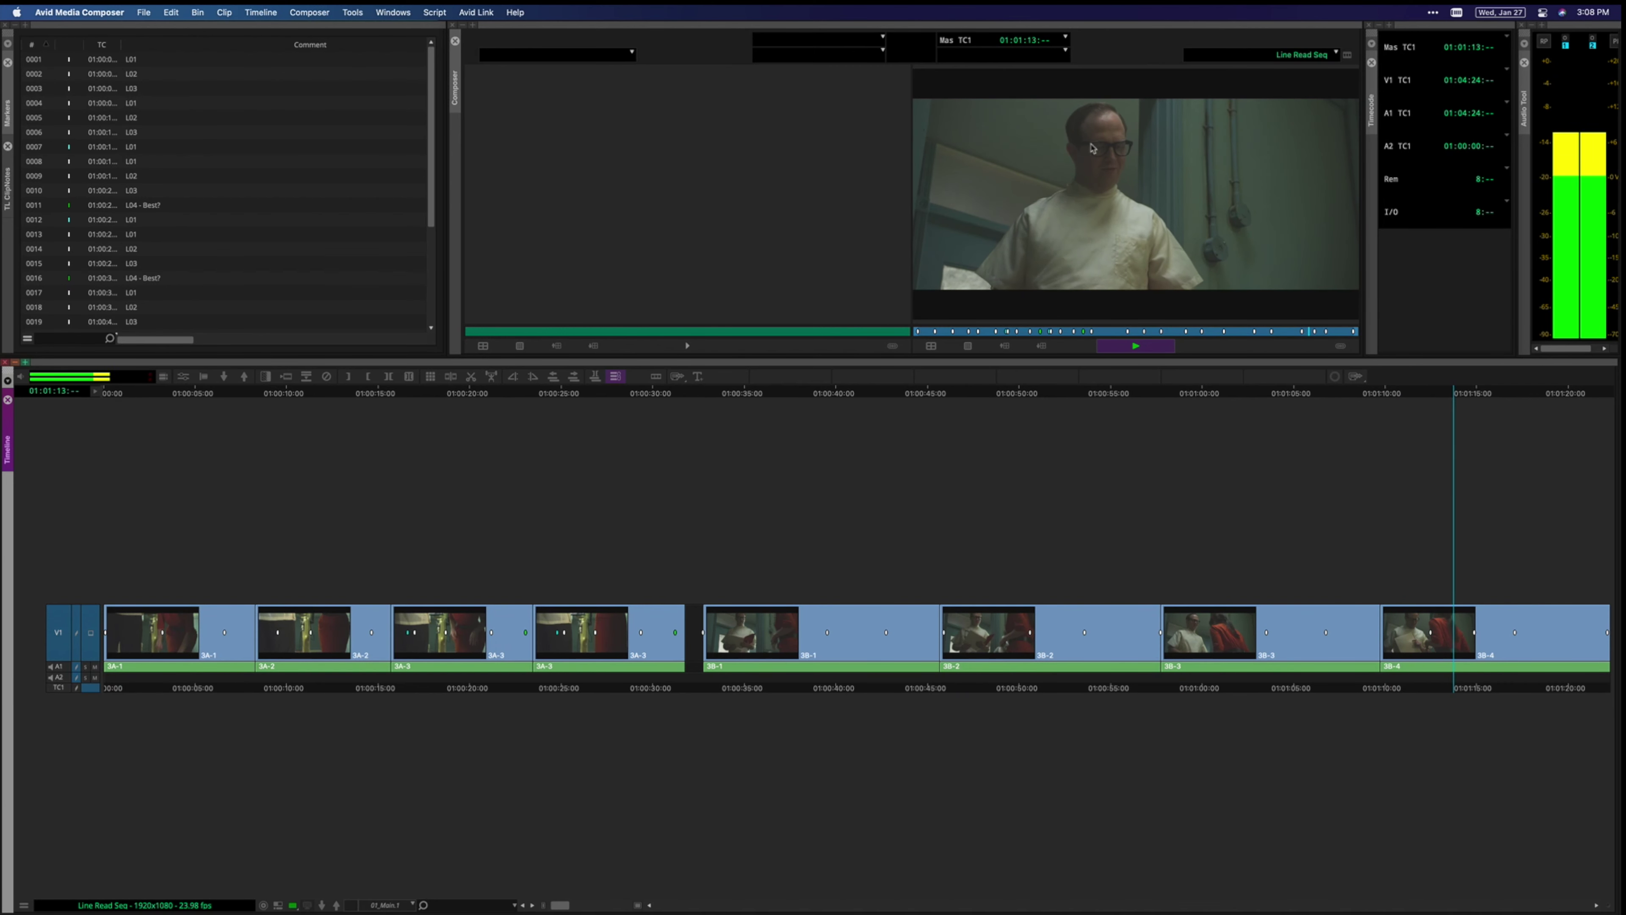
key(space)
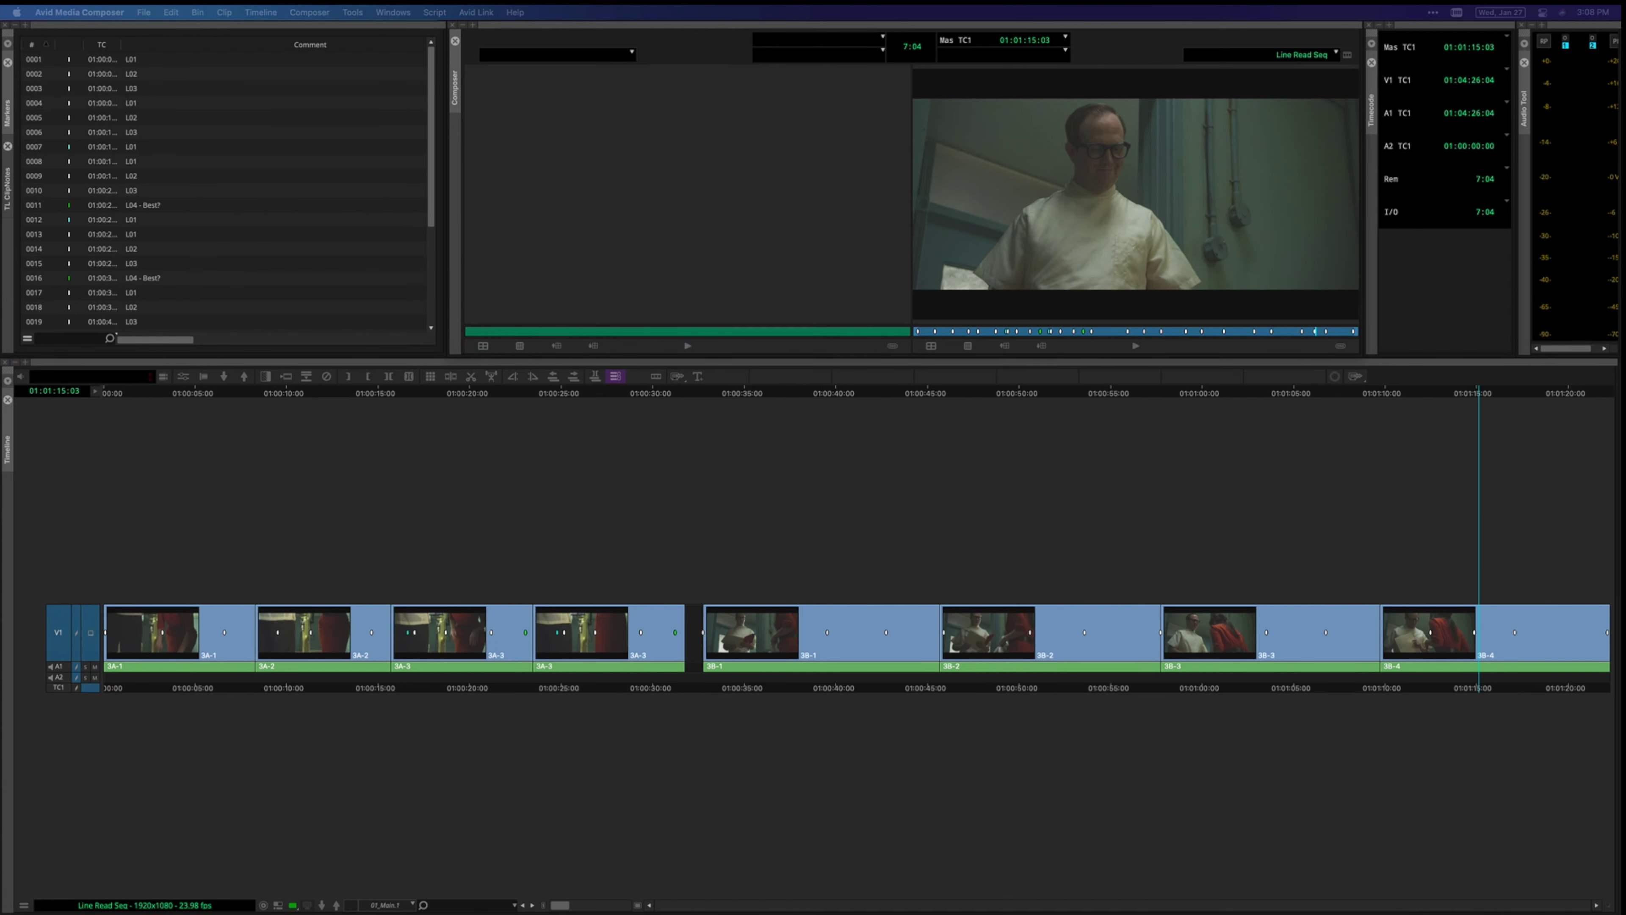
Step: Bring up the Alfred launcher and search for "pdf"
key(super+Tab)
key(alt+space)
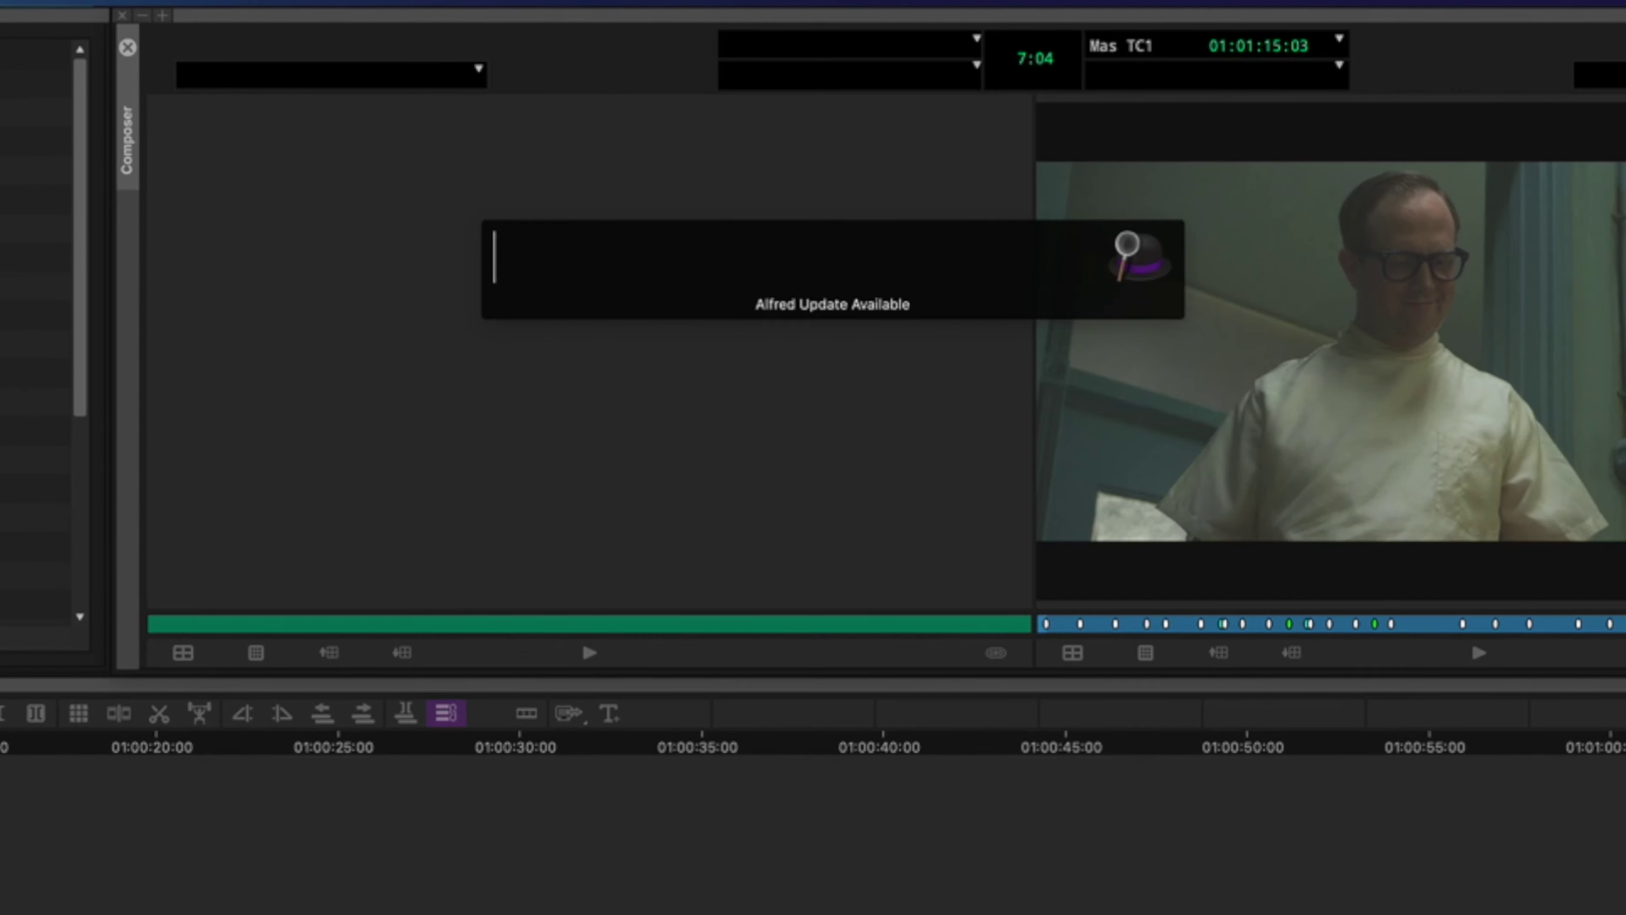
text(pdf)
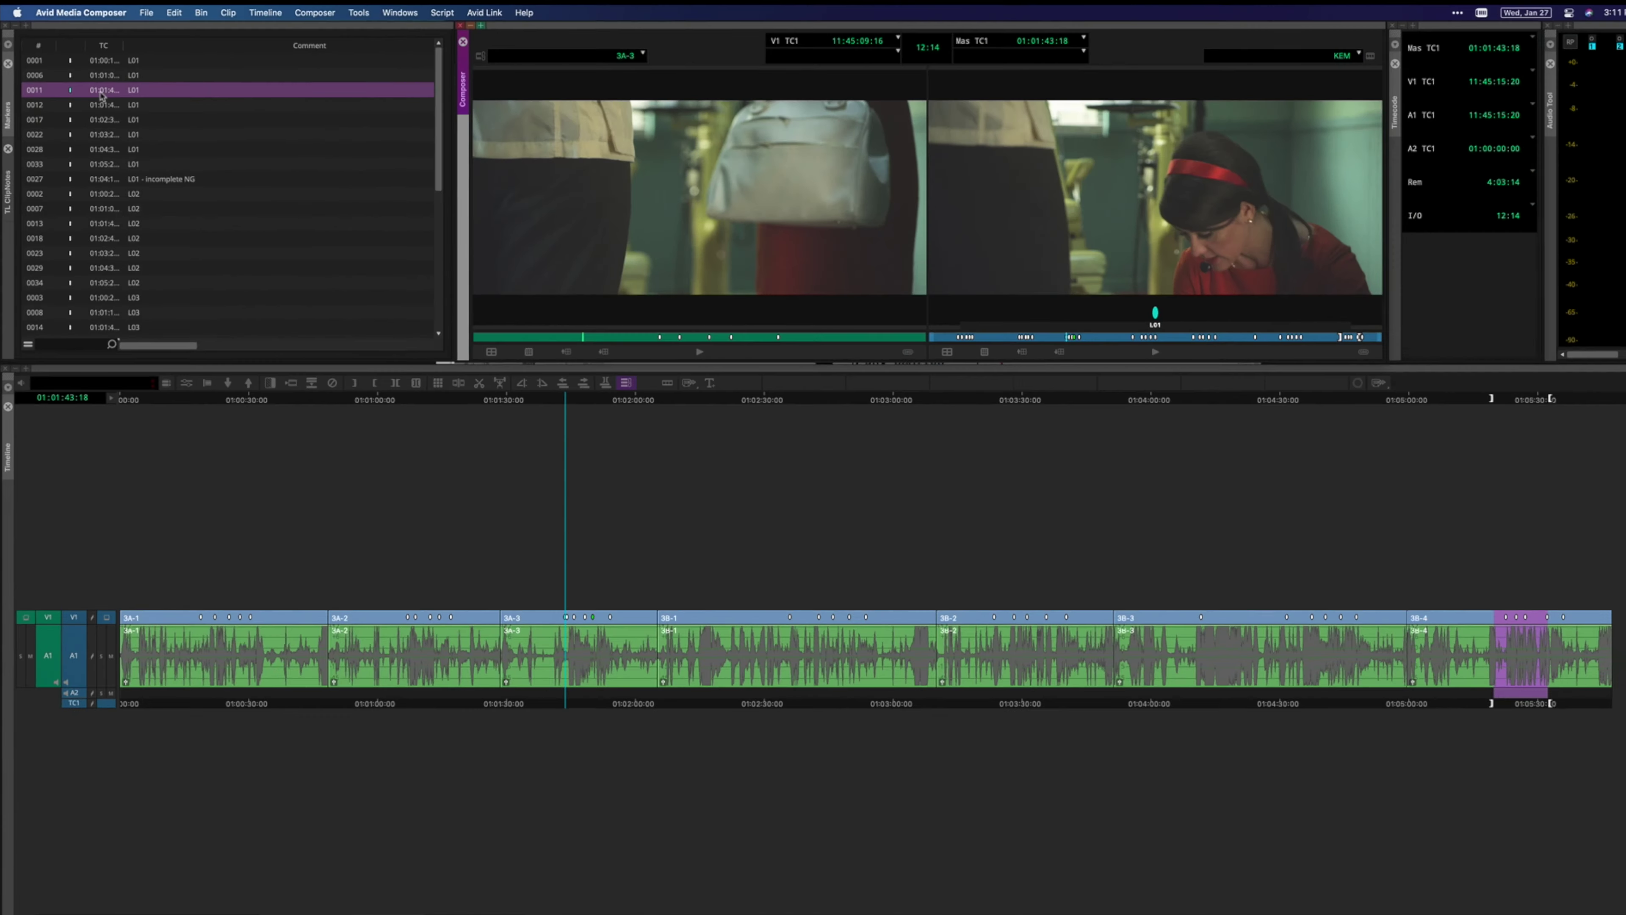
Step: Audition L01 and L02 line readings in the KEM sequence from the marker list, and filter the markers by "L04"
key(space)
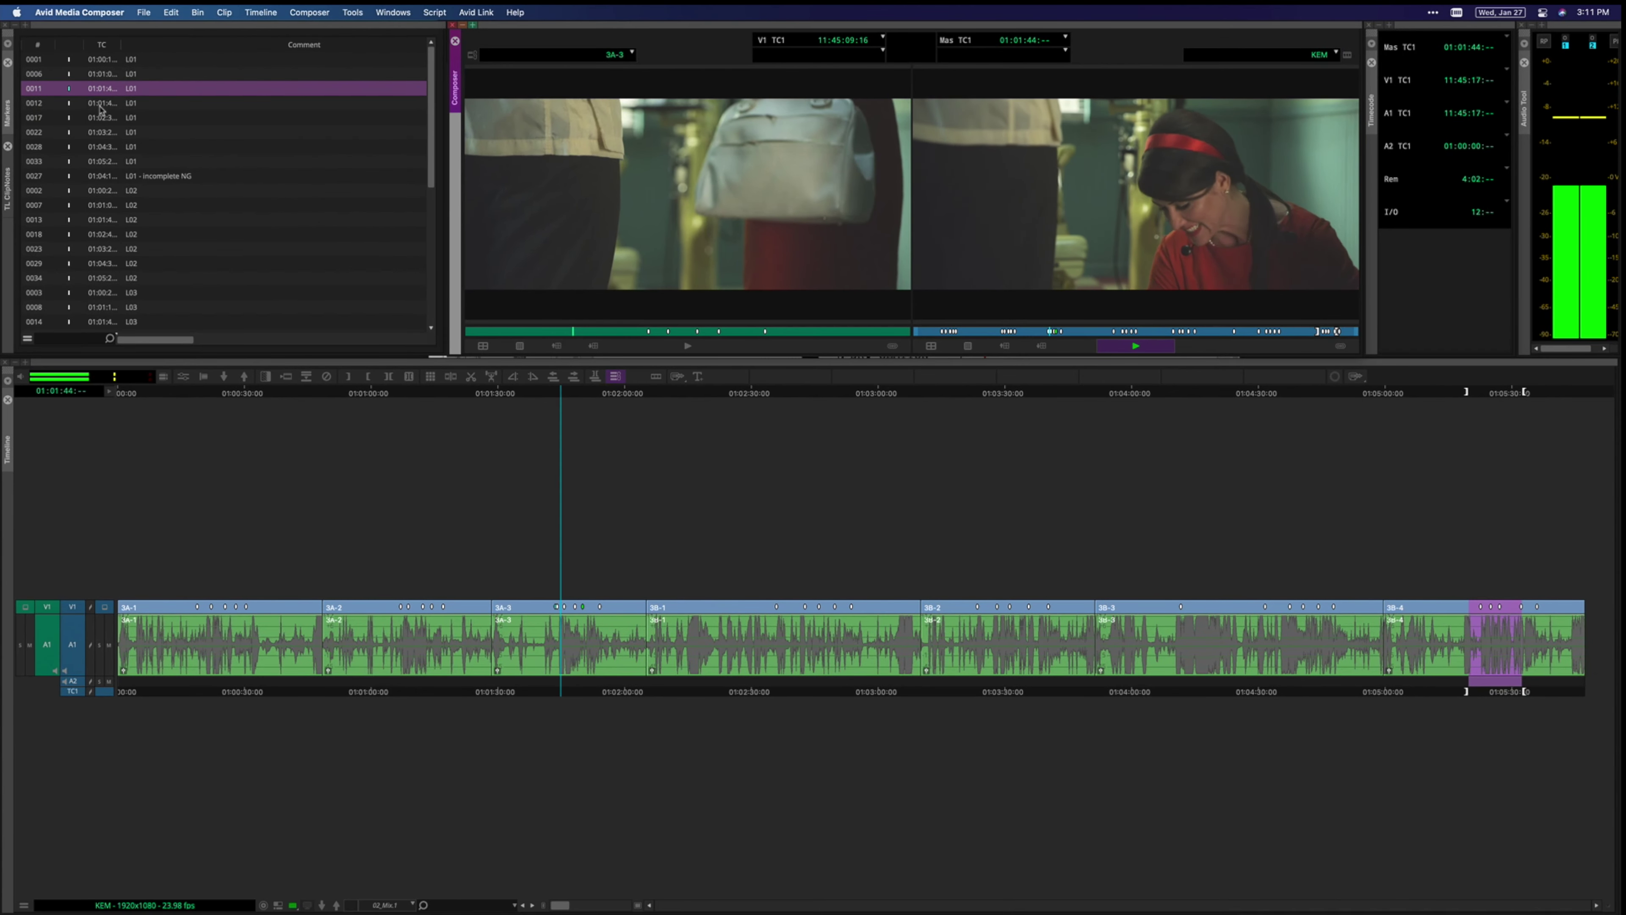
click(100, 105)
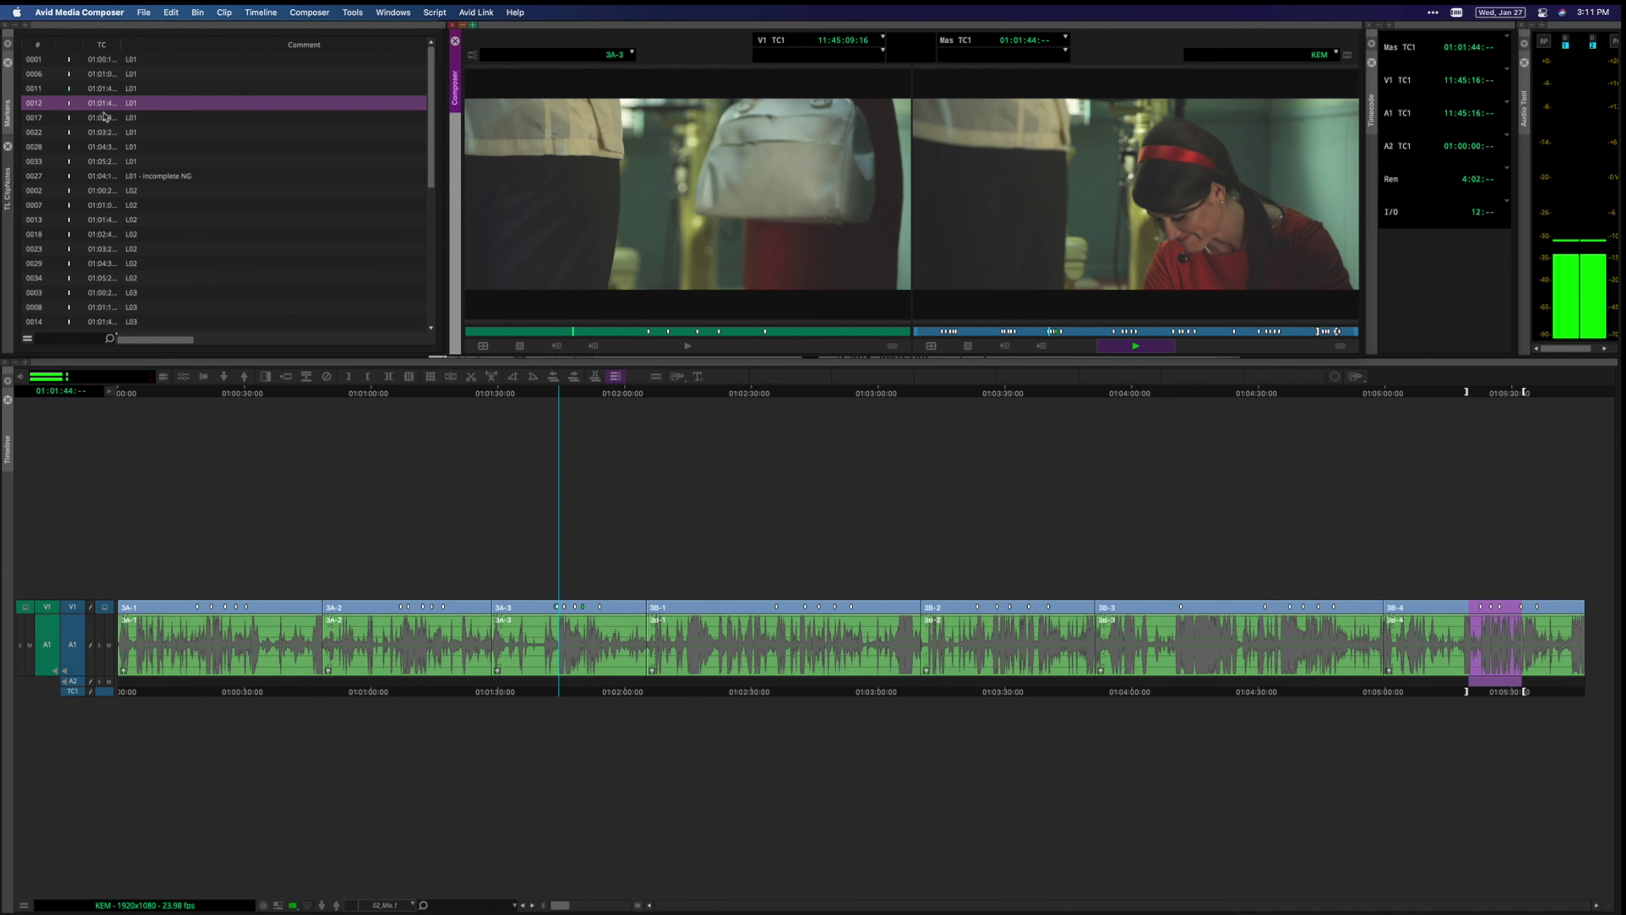
click(96, 221)
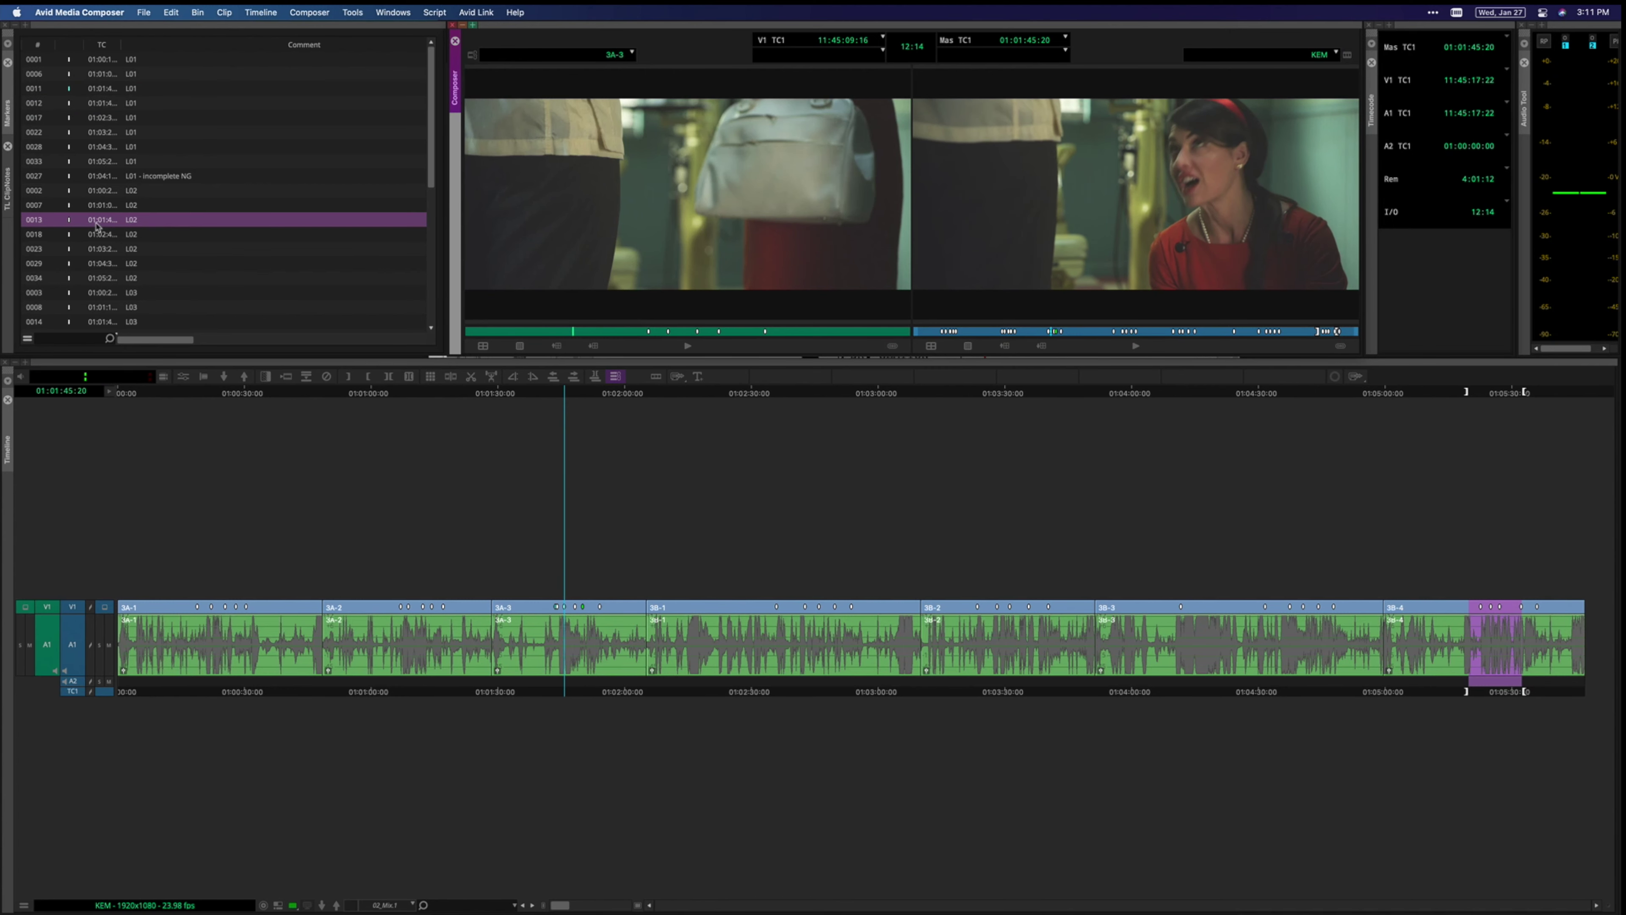
click(100, 235)
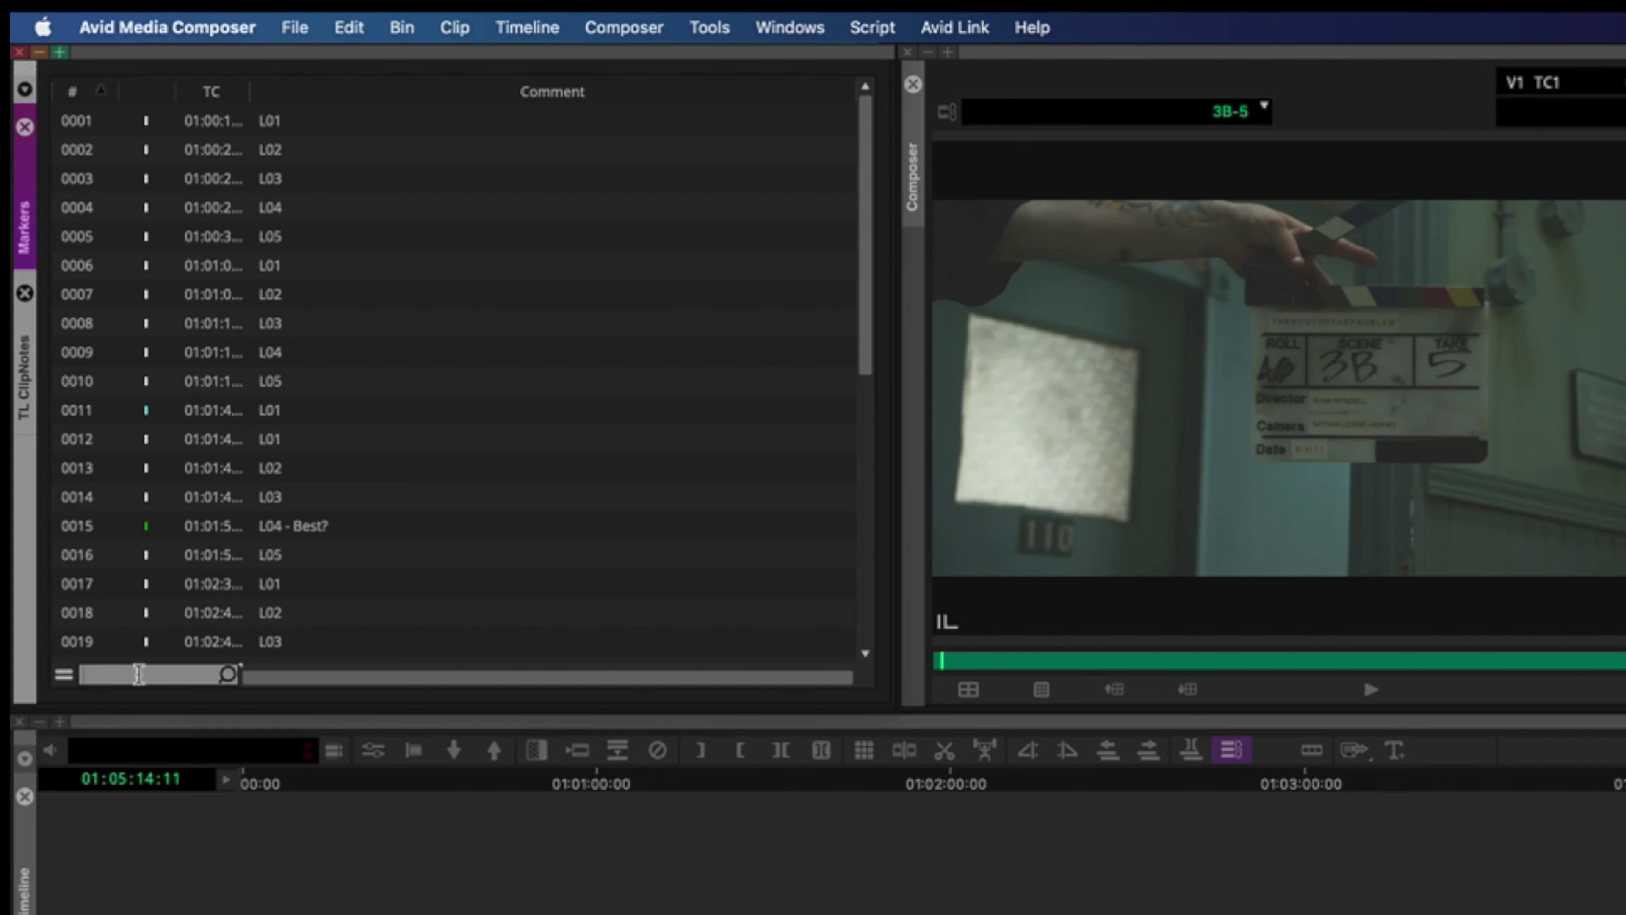
text(L04)
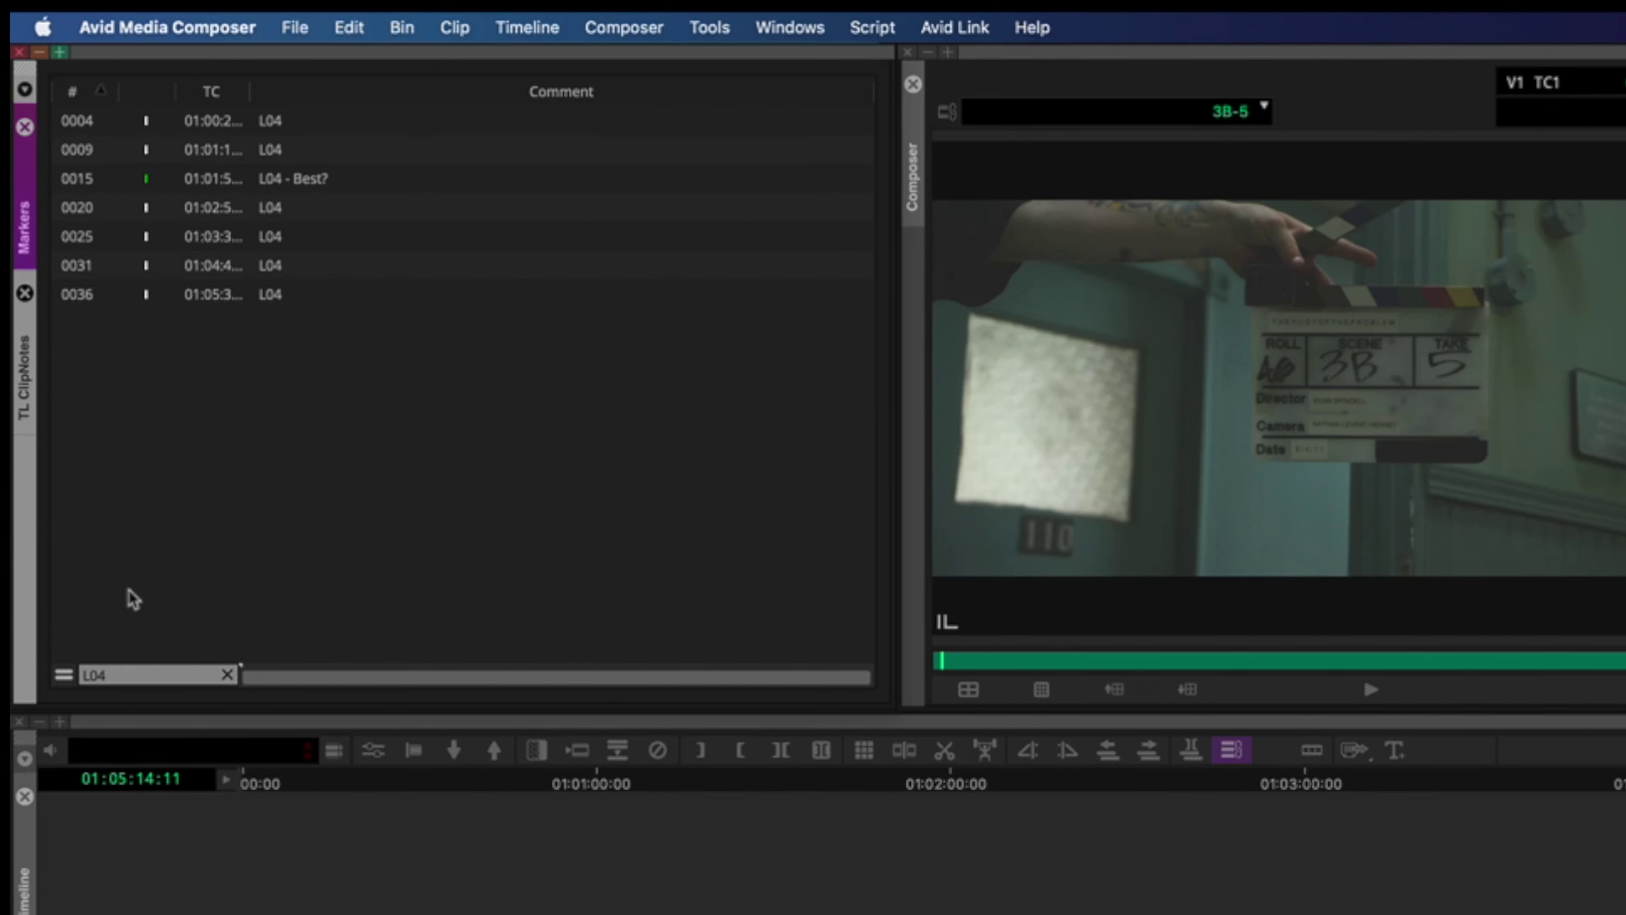
click(143, 245)
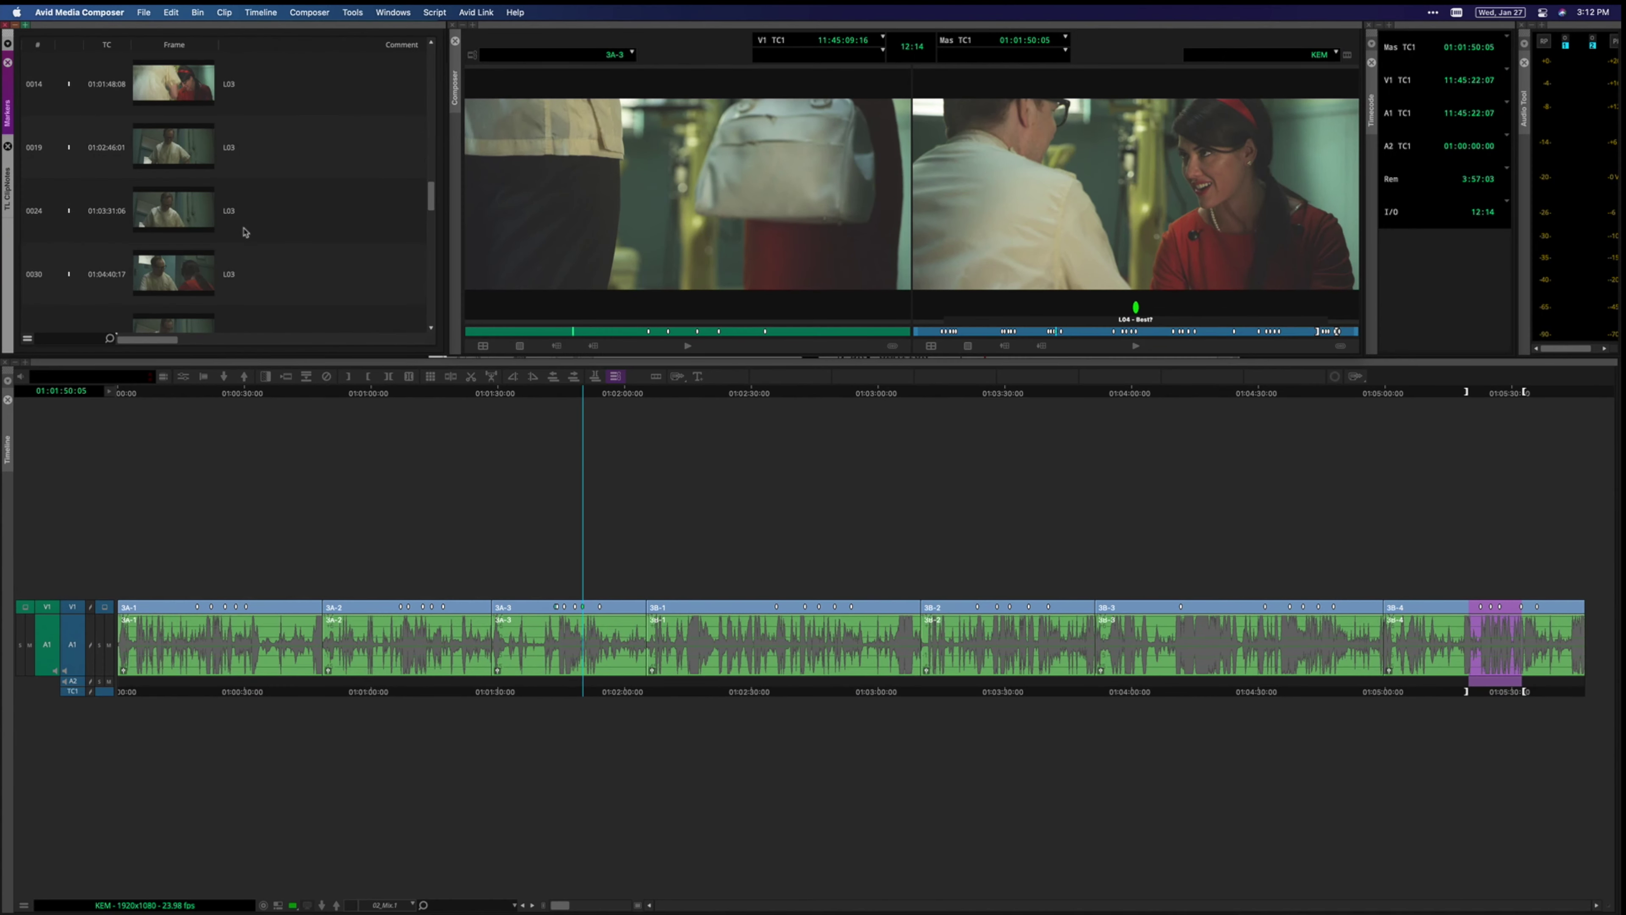
Step: Switch to the workspace that gives the marker list the full height of the window
click(393, 12)
mouse_move(407, 44)
click(555, 109)
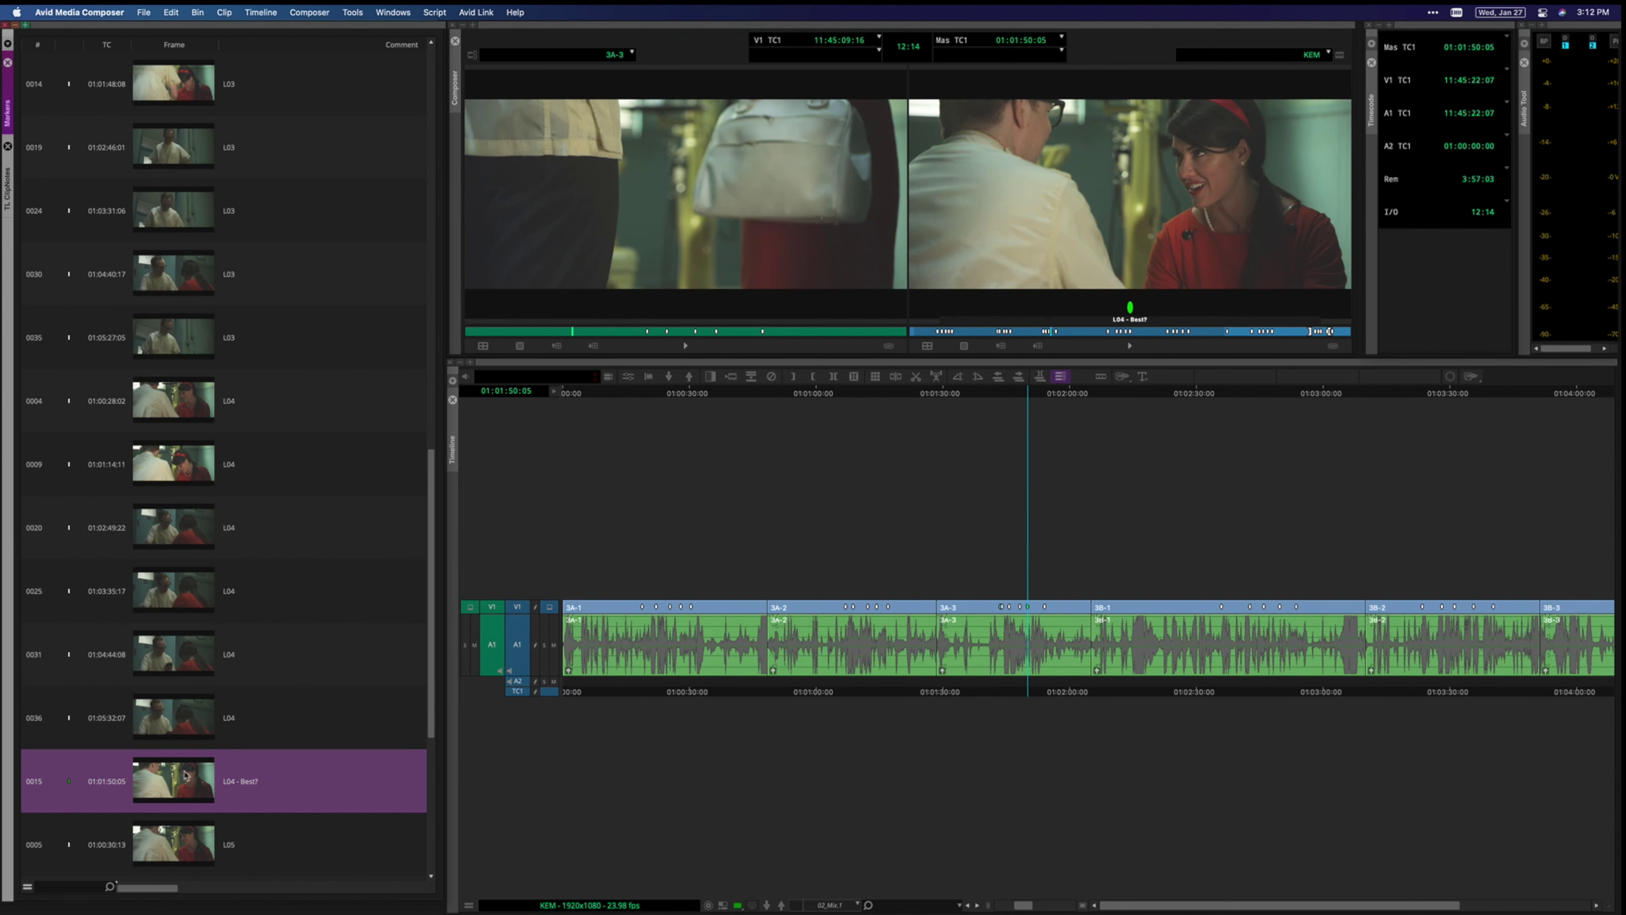
Step: Compare the marker frames for lines L03, L04 and L05, including the one commented "L04 - Best?"
click(181, 504)
click(182, 302)
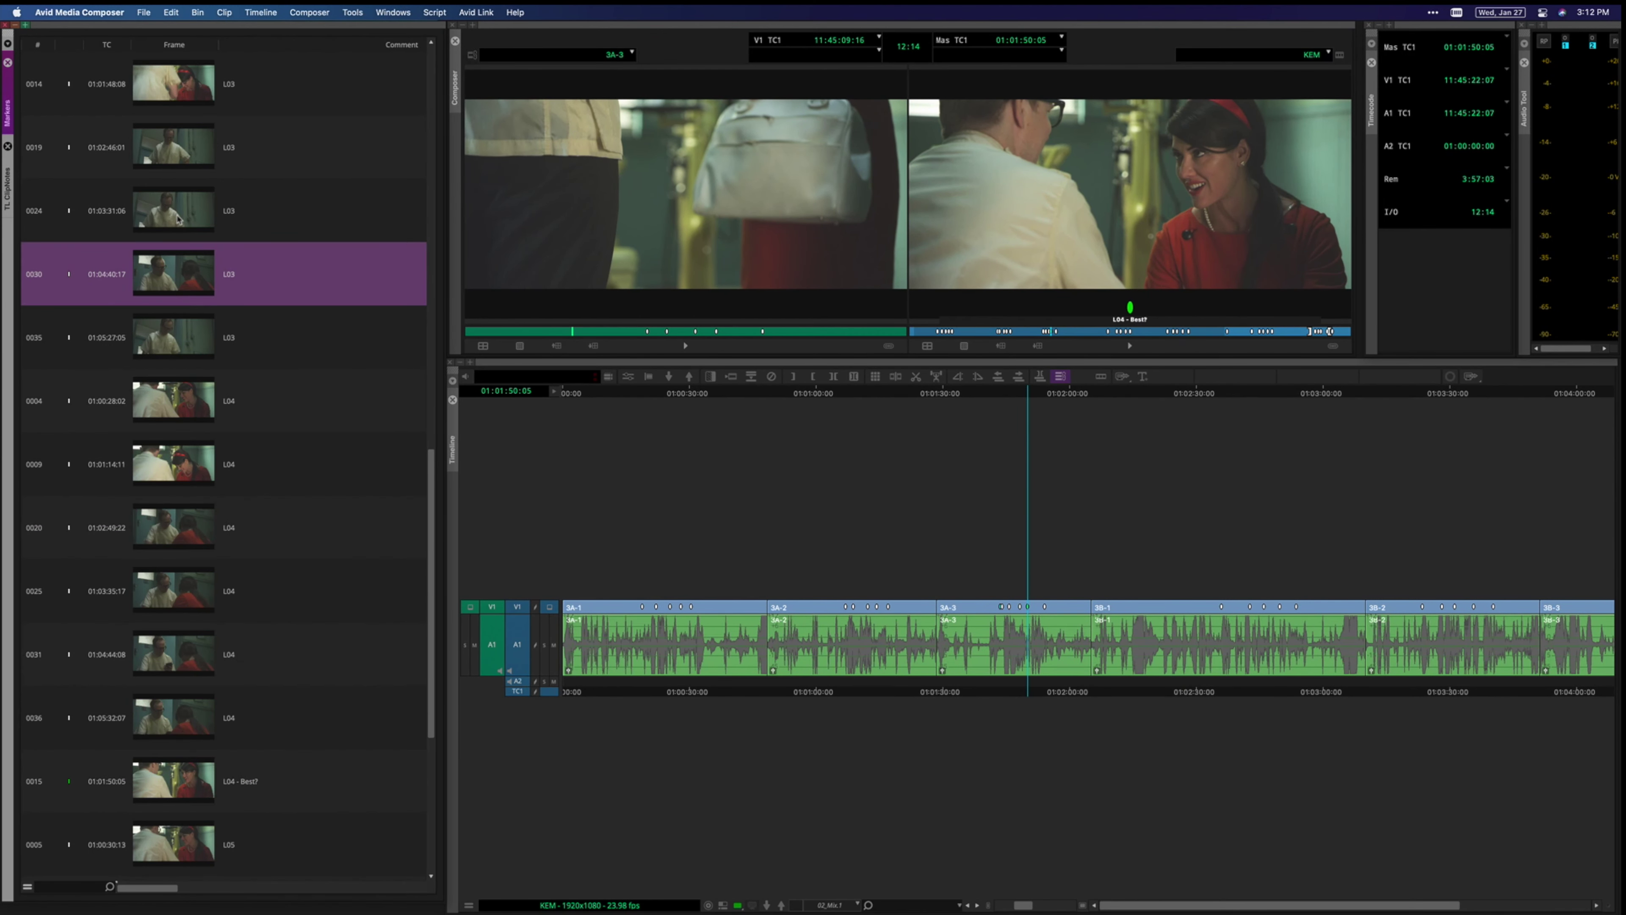
click(178, 220)
click(169, 783)
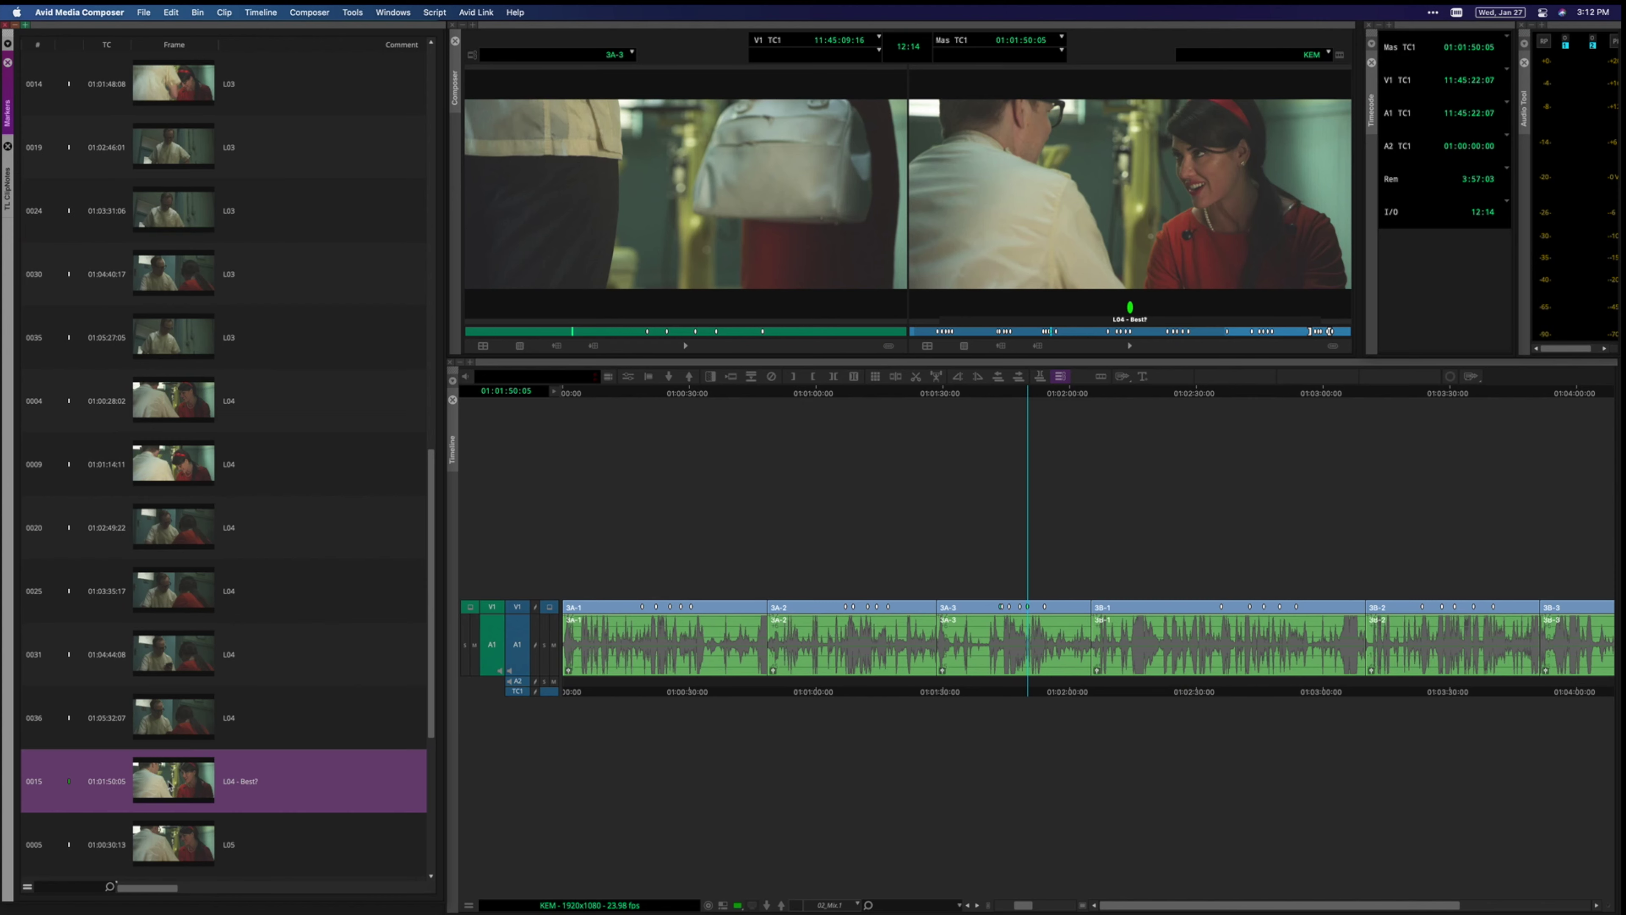
scroll(168, 784, down, 5)
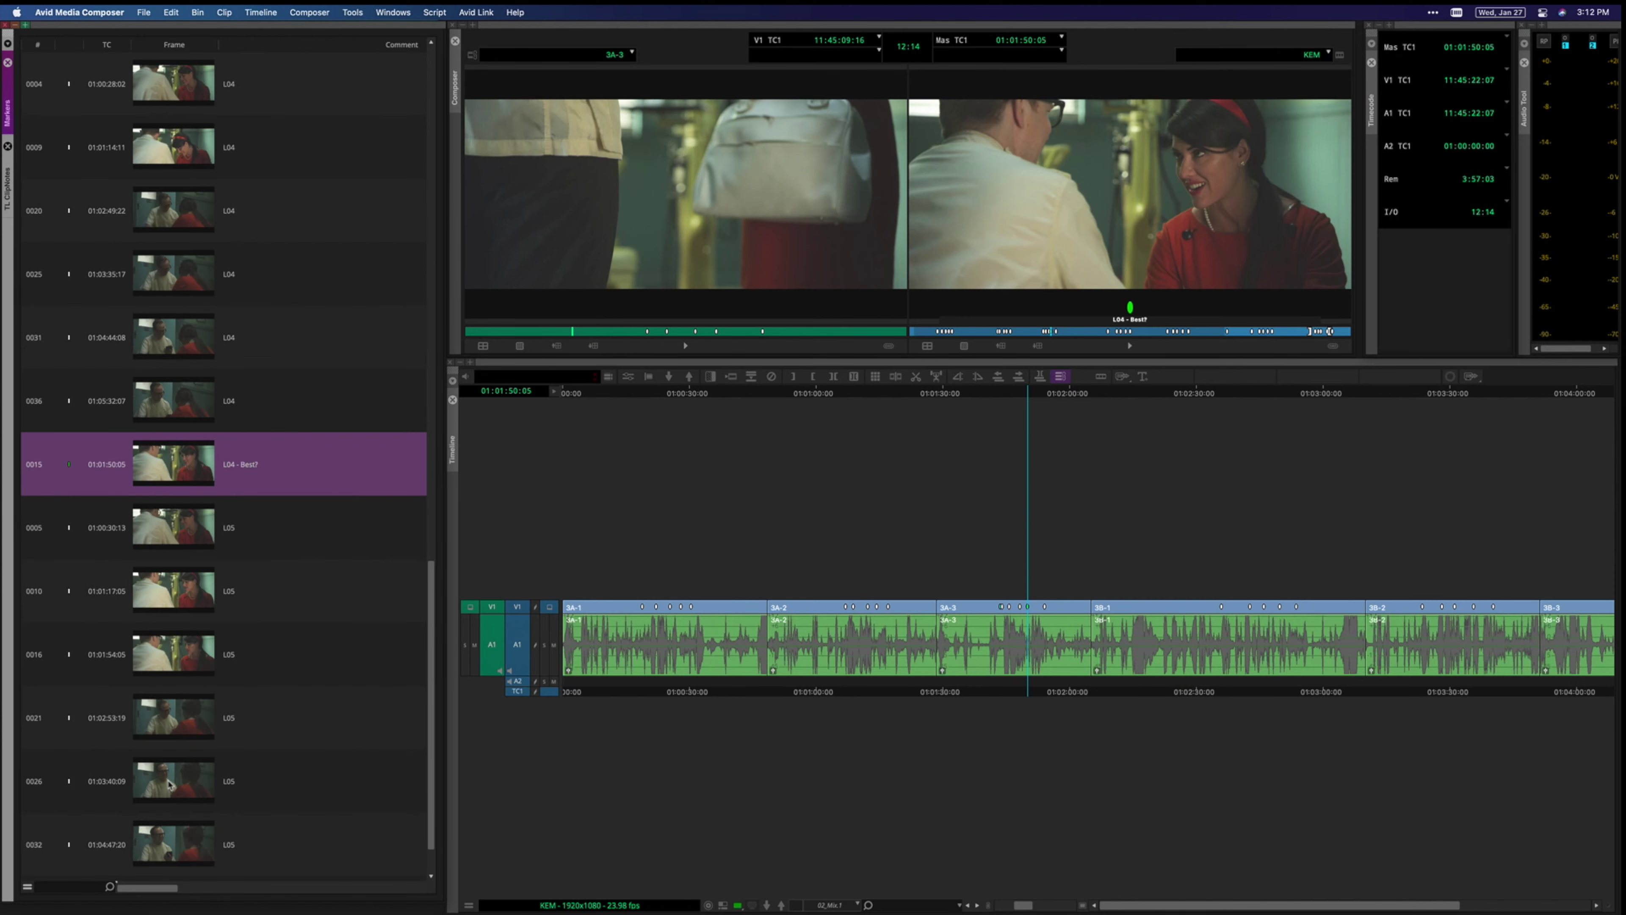
scroll(168, 783, down, 1)
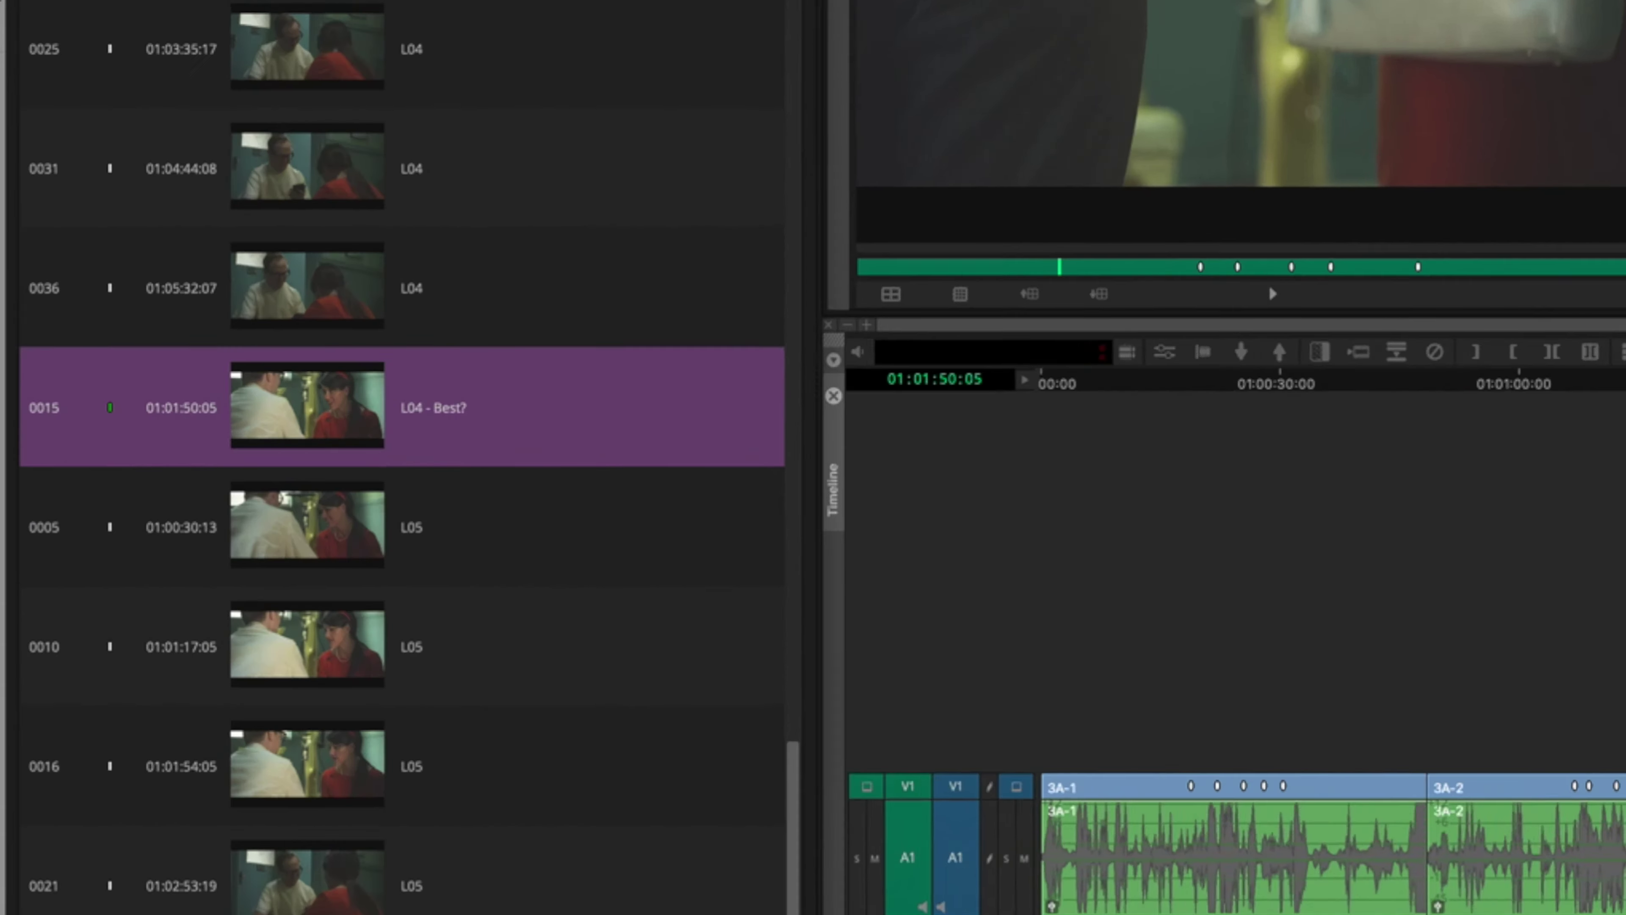
Step: Try to append a note to the comment of the L05 marker at 01:00:30:13
click(251, 472)
click(481, 539)
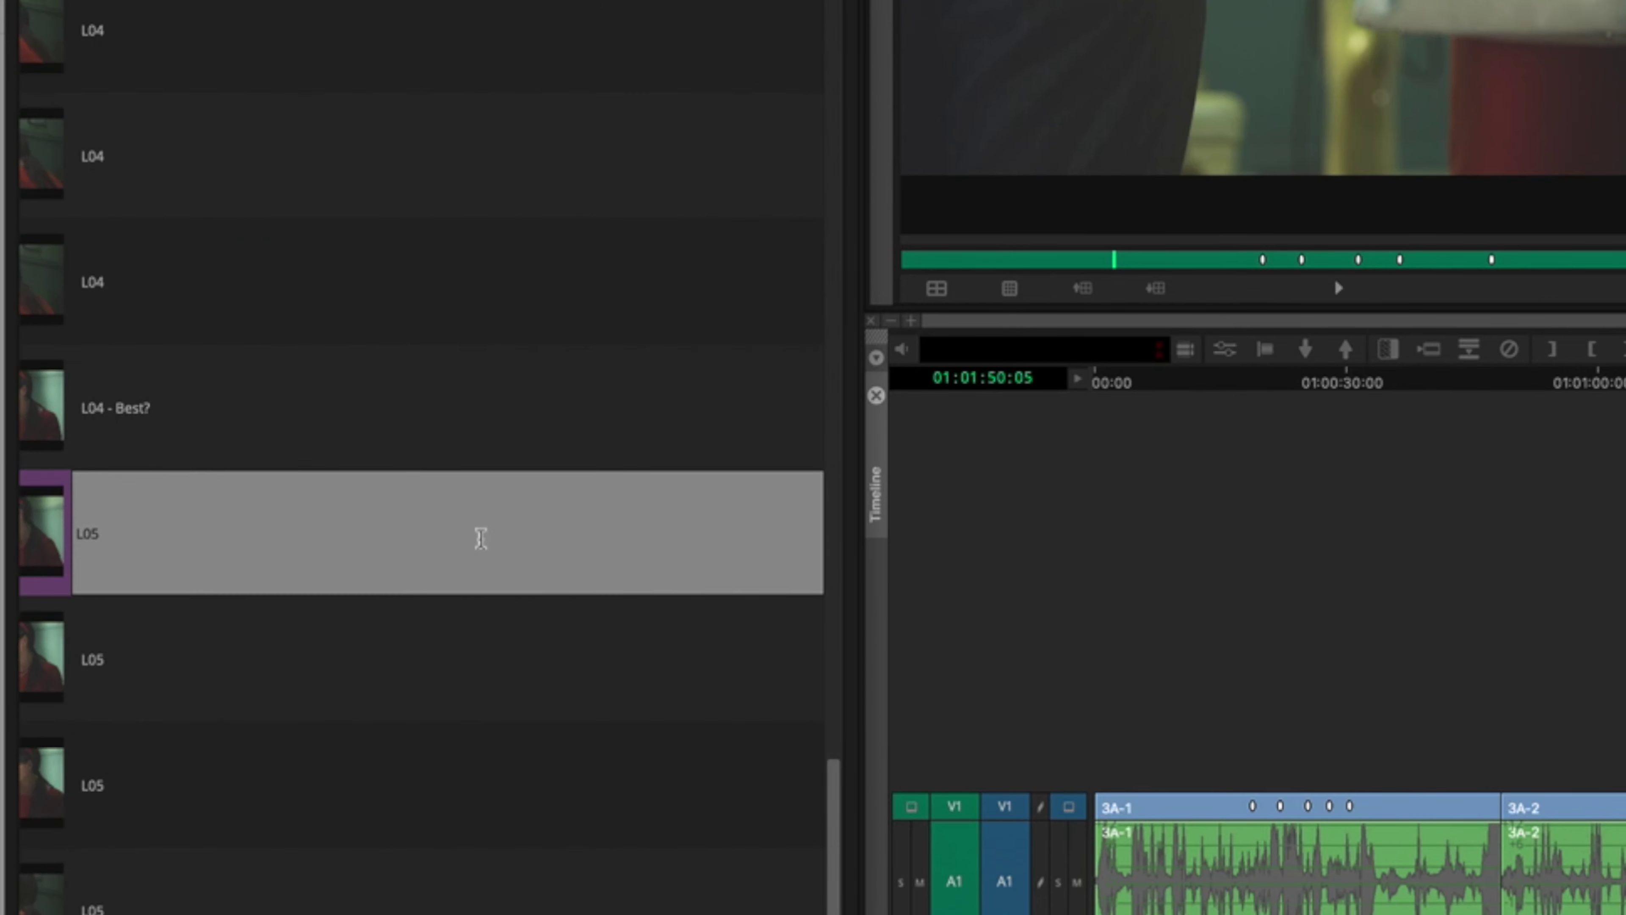
text(- ac)
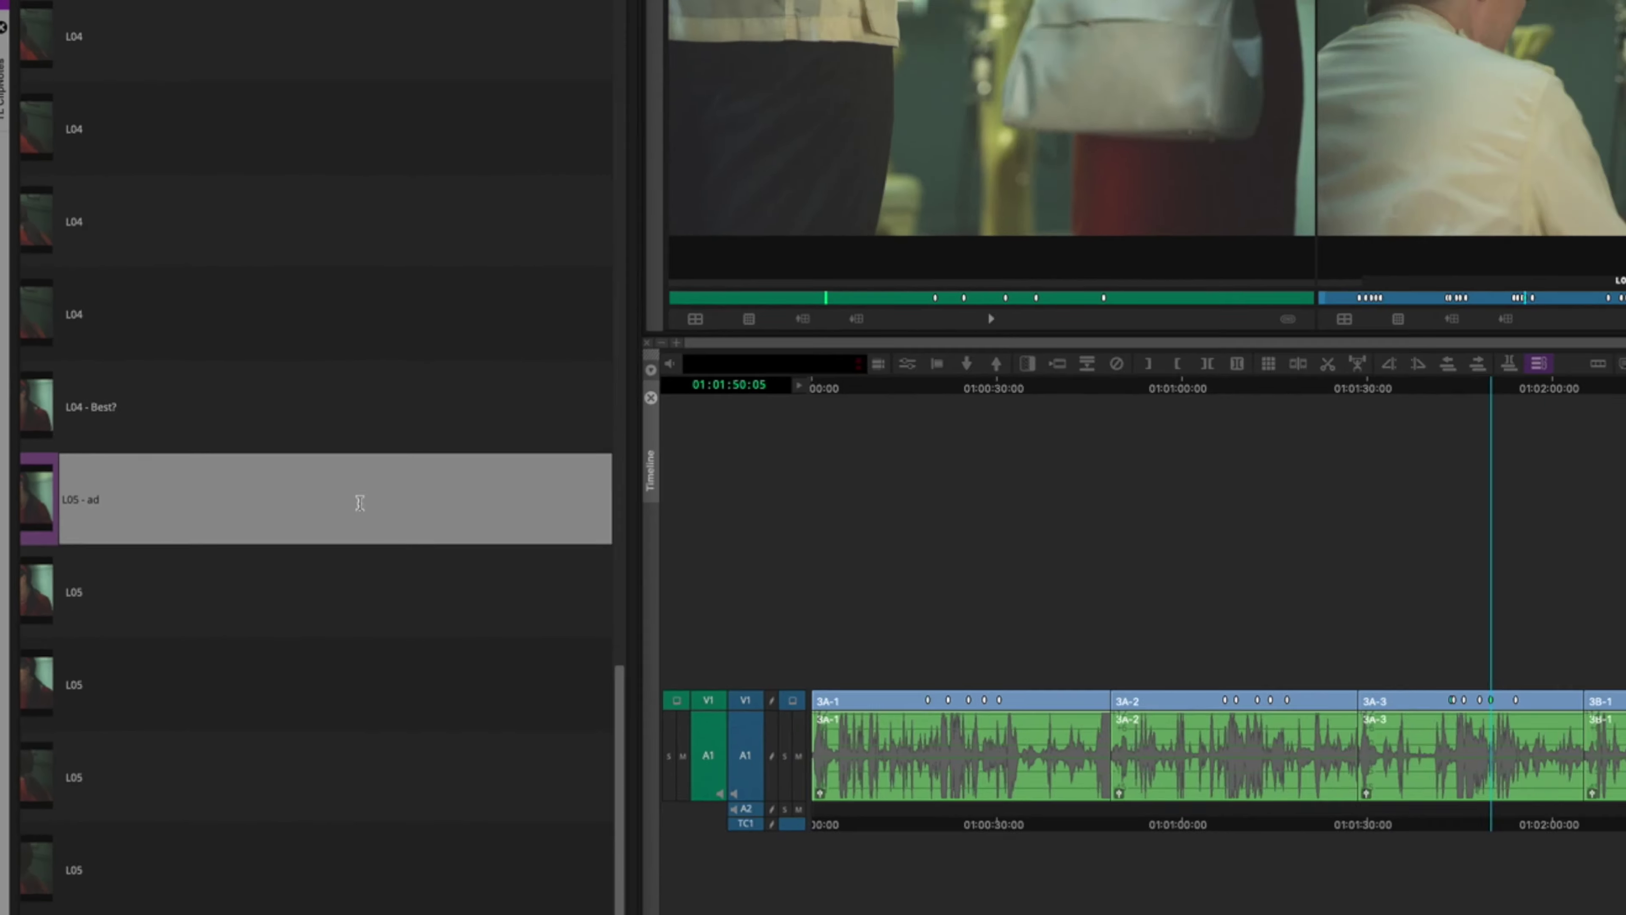
key(BackSpace)
key(BackSpace)
key(BackSpace)
key(BackSpace)
key(BackSpace)
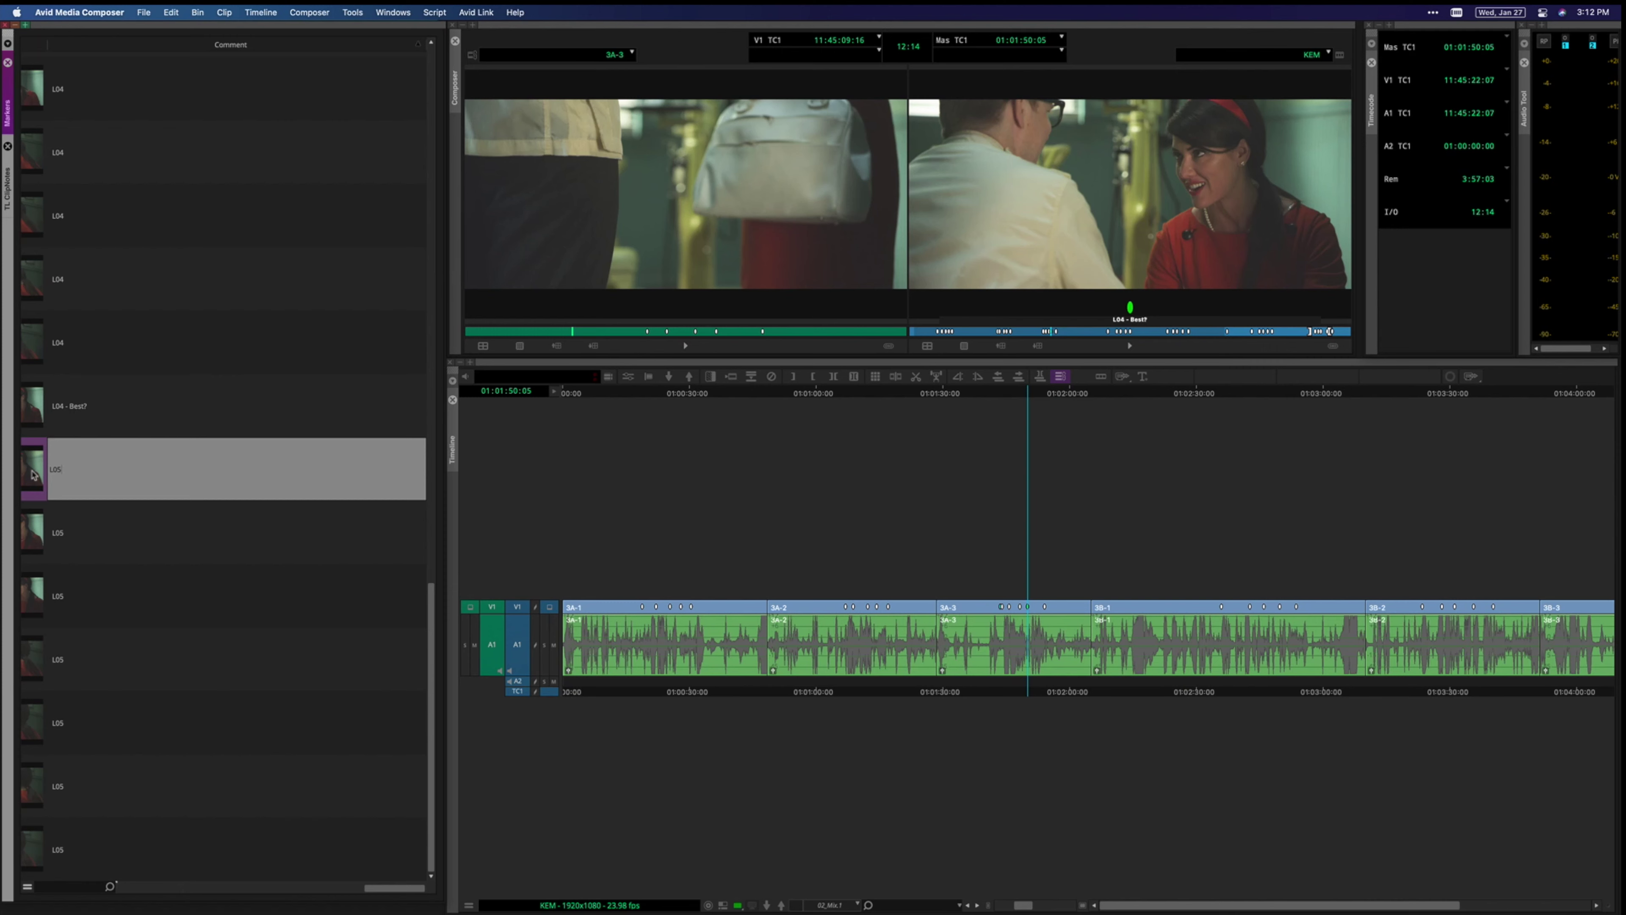
click(36, 475)
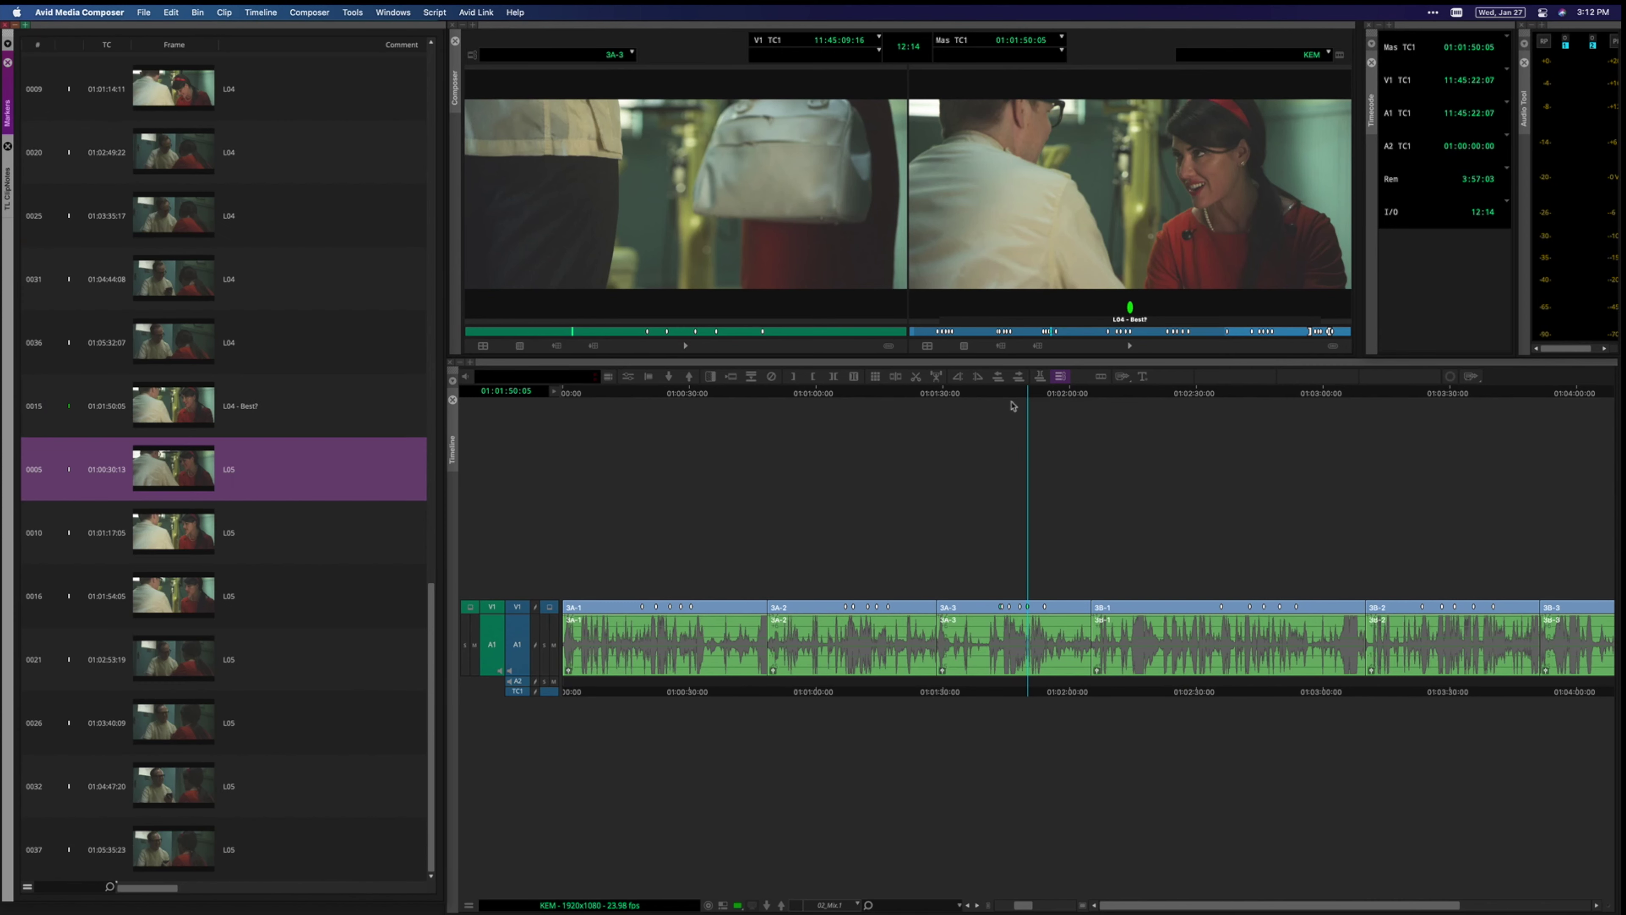
Step: Show source clip 3B-7 in the timeline, park the playhead at about 01:06:59:15, and clear the in and out marks
click(1025, 394)
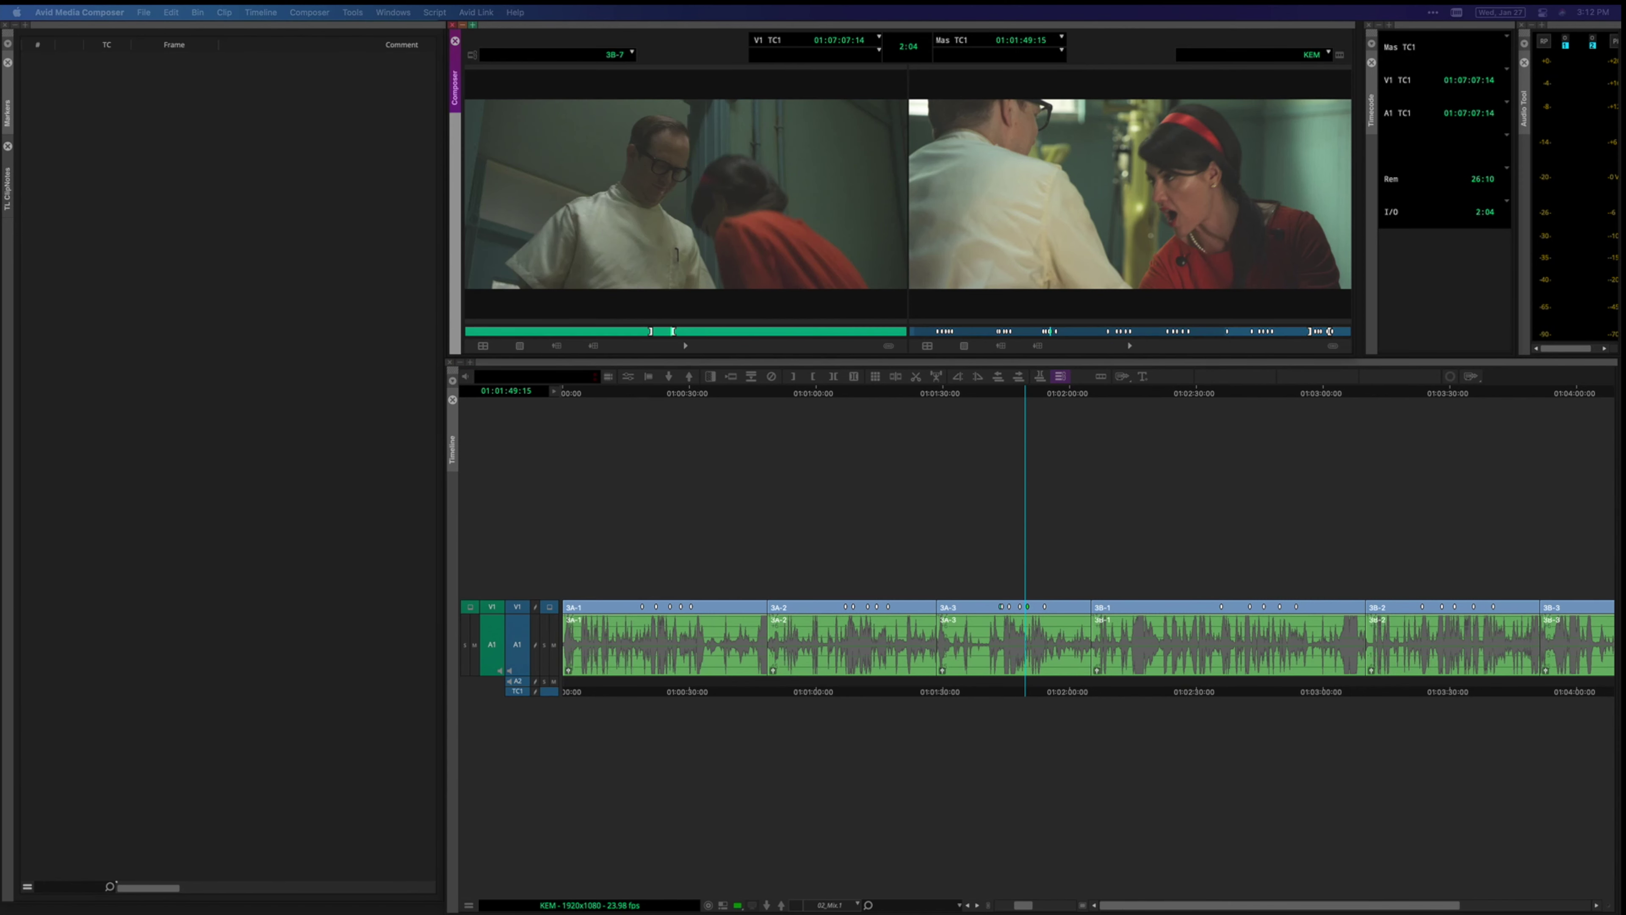
click(603, 332)
key(Escape)
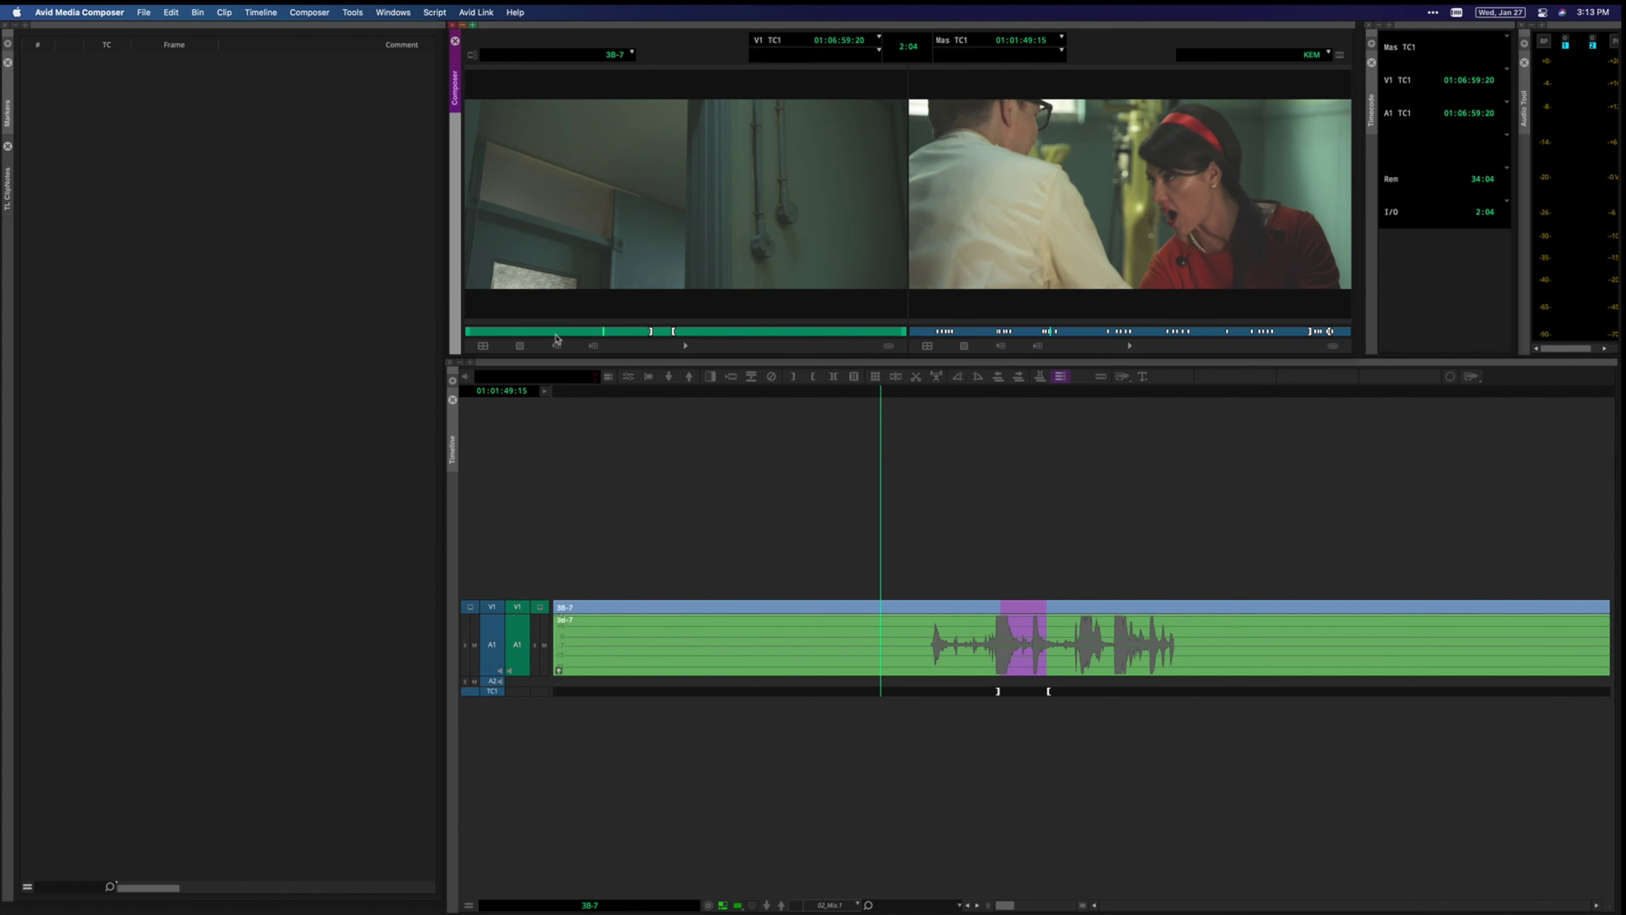
mouse_move(881, 393)
mouse_down()
mouse_move(793, 393)
mouse_move(876, 398)
mouse_up()
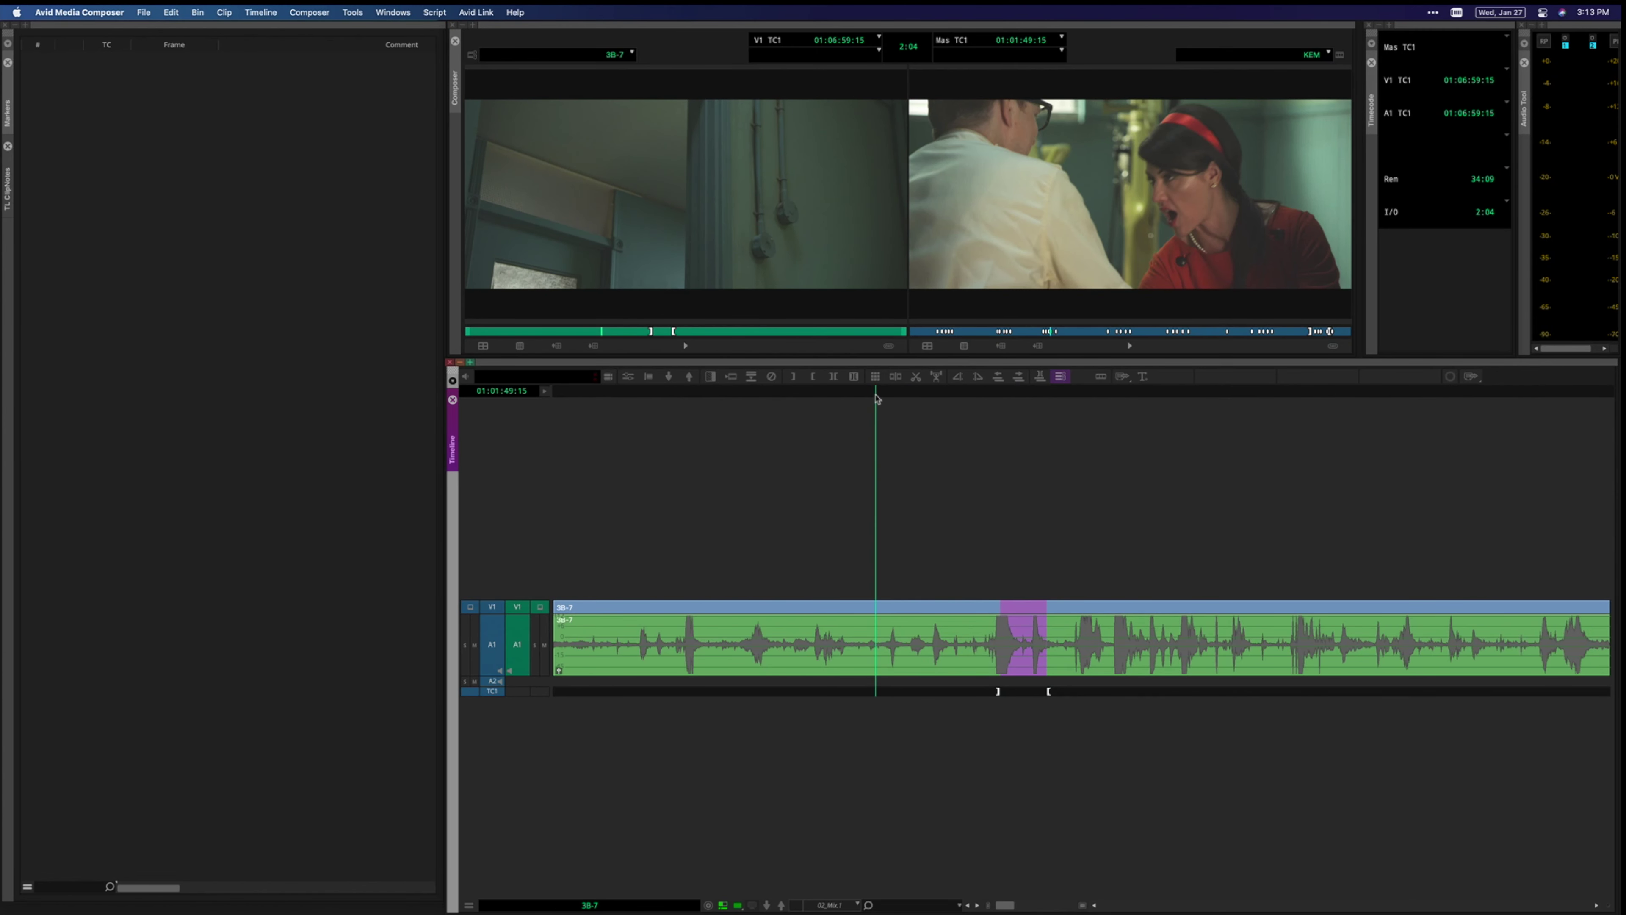
key(g)
Step: Play clip 3B-7 and add white markers on V1 at about 01:07:04:18, 01:07:08:07 and 01:07:10:19 during playback
key(l)
key(j)
key(k)
key(space)
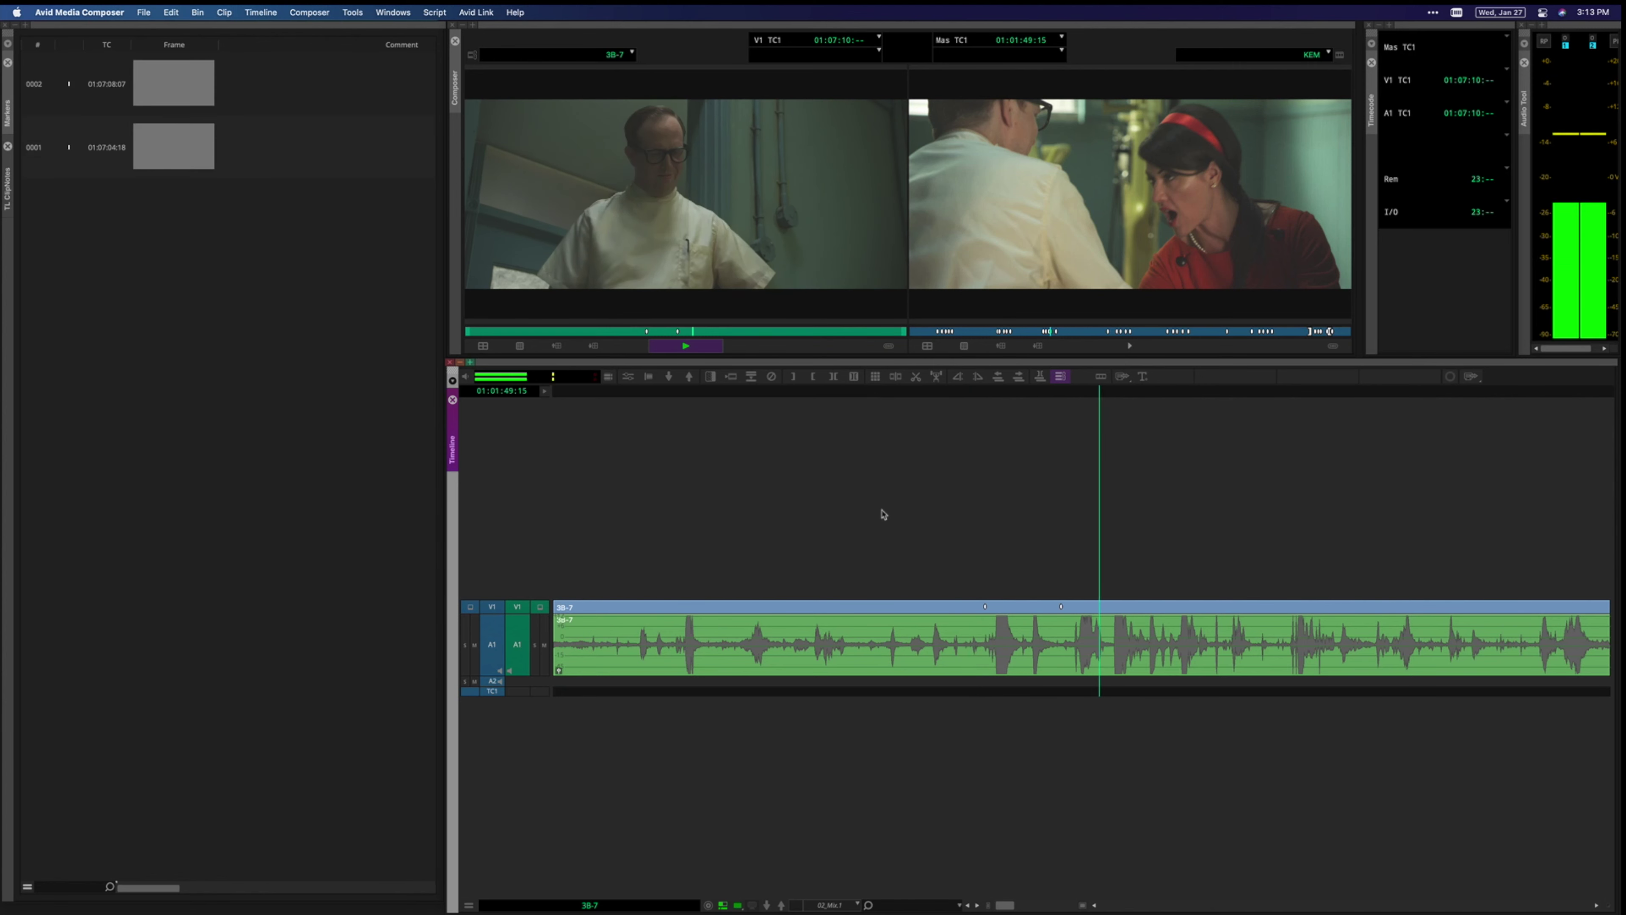
key(F5)
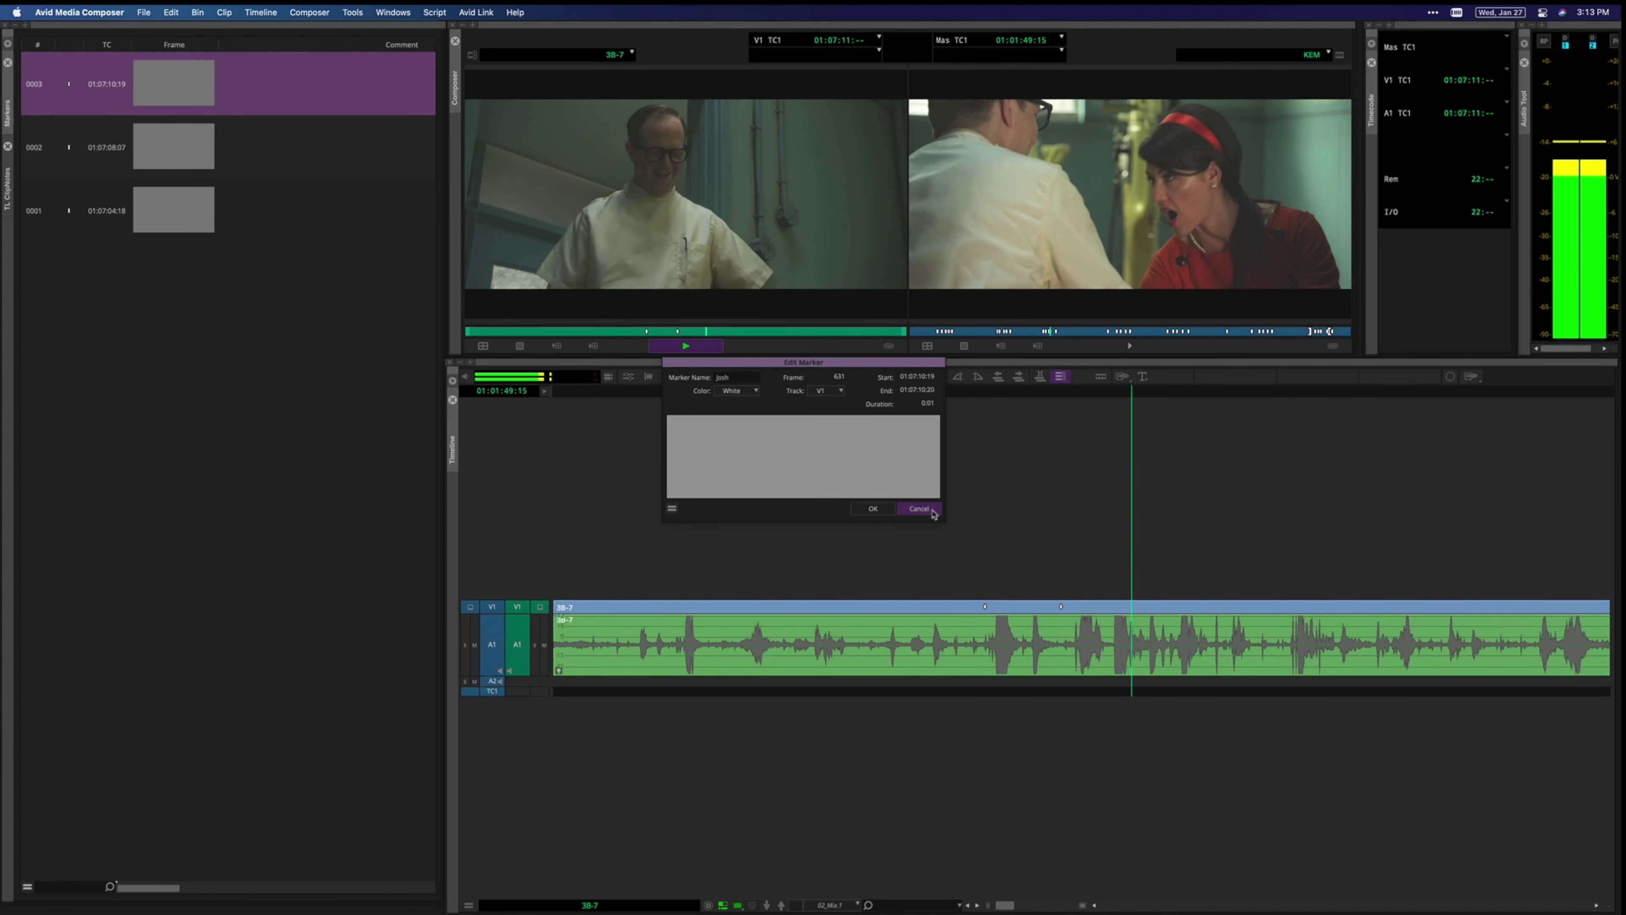
key(space)
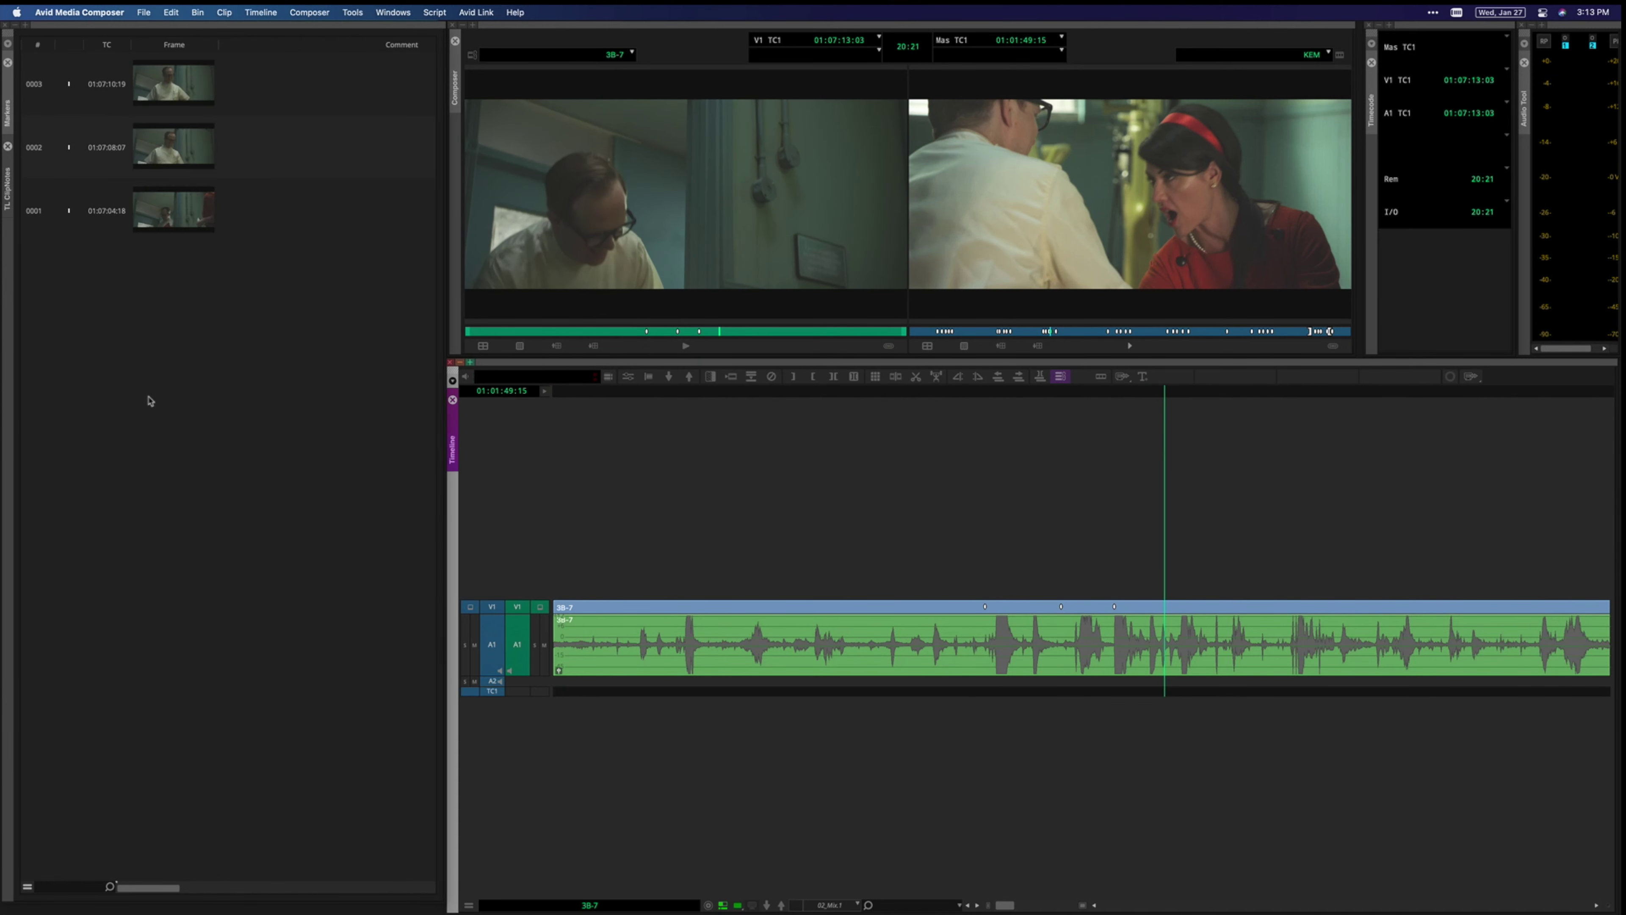
Step: Delete all three markers from clip 3B-7
click(170, 351)
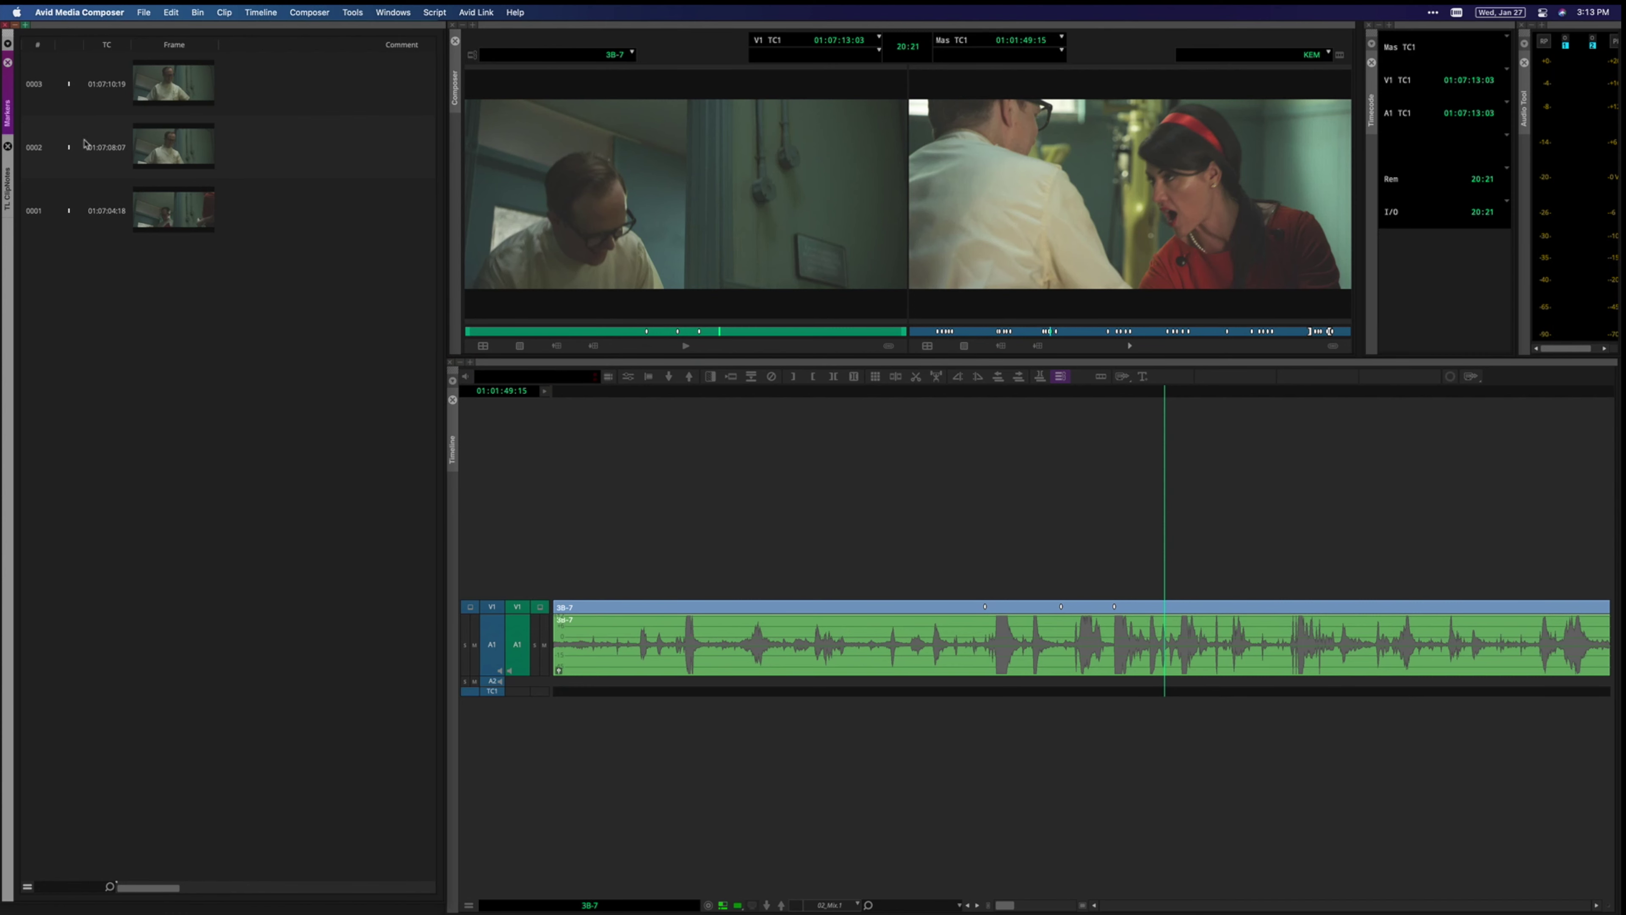
click(136, 186)
key(super+a)
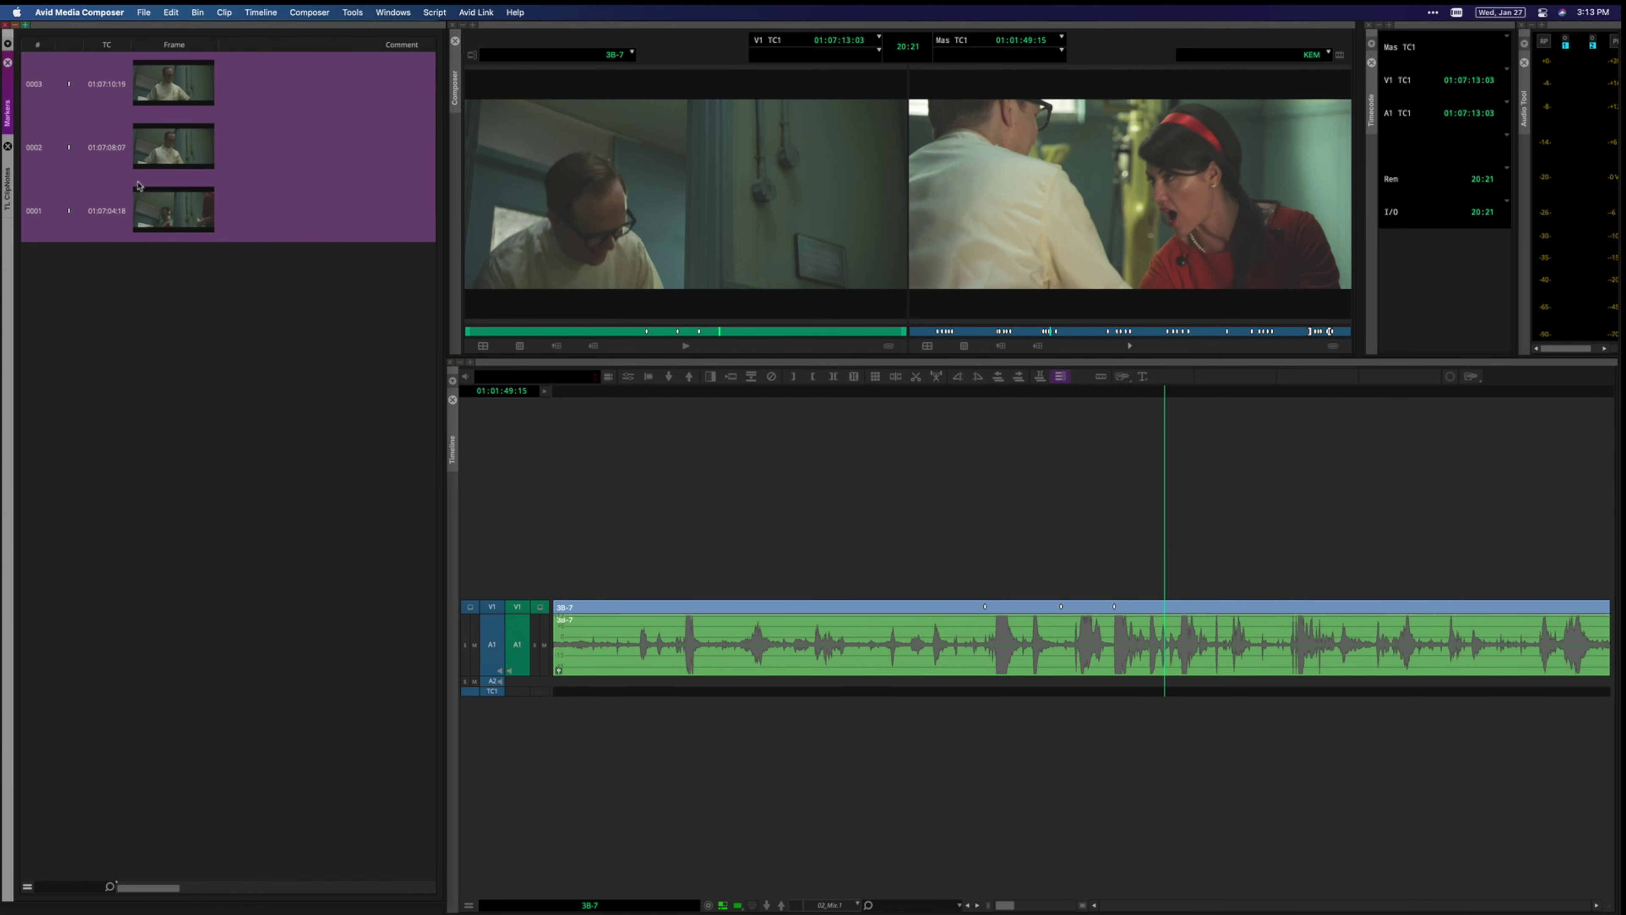
key(Delete)
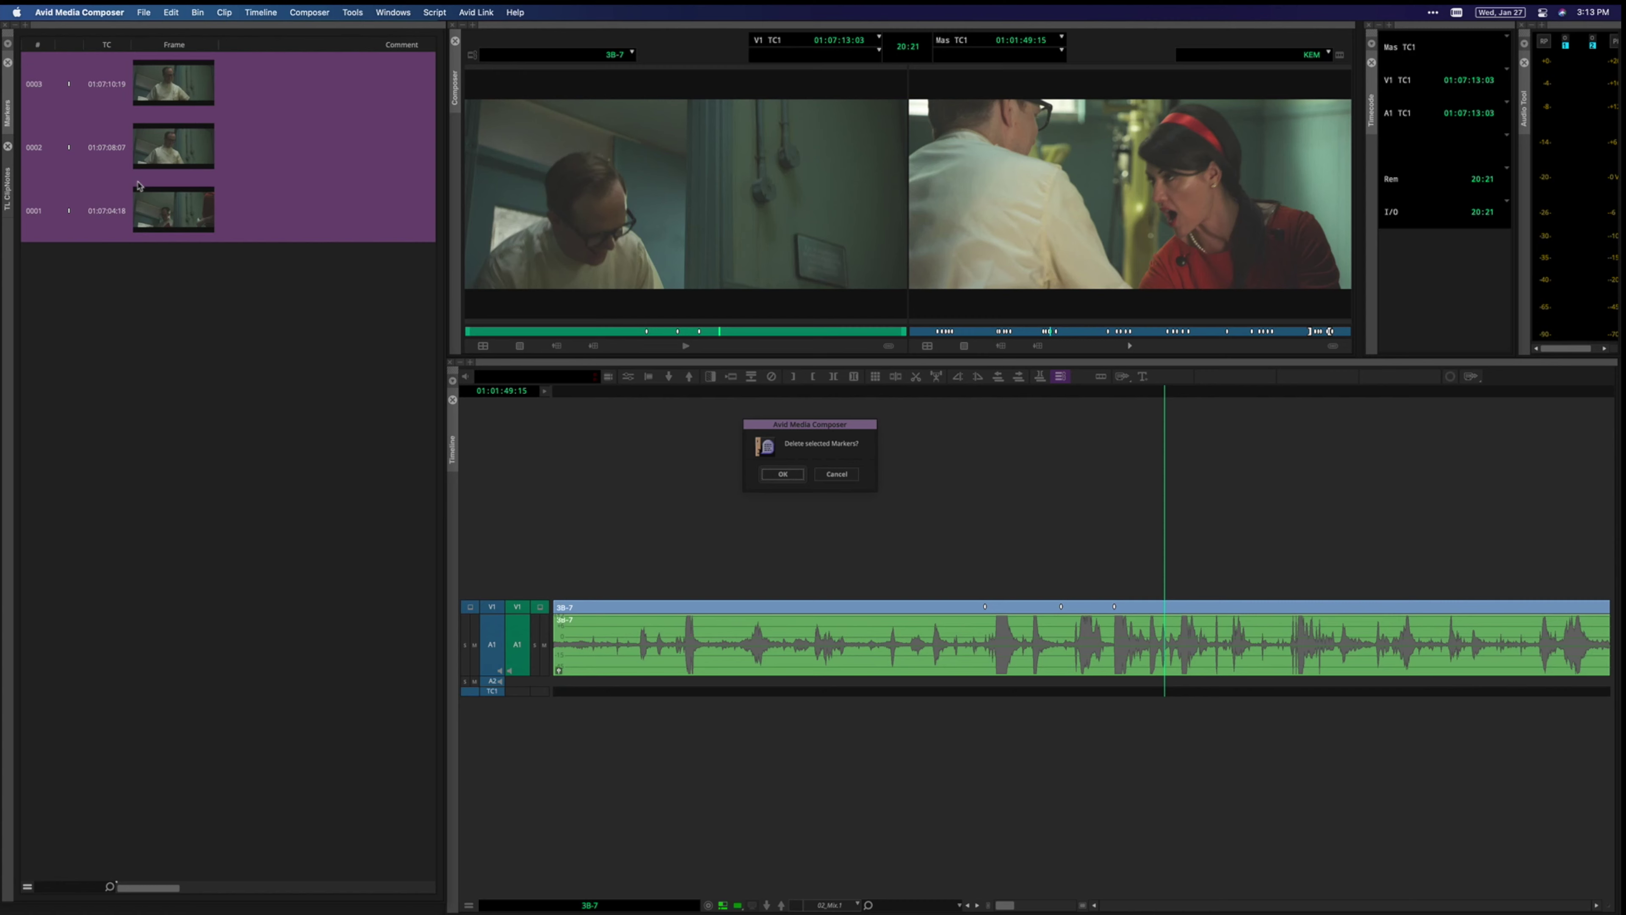
key(Return)
Step: Play clip 3B-7 and start the Line Tags macro at about 01:07:04:08, counting from 1
click(918, 395)
key(space)
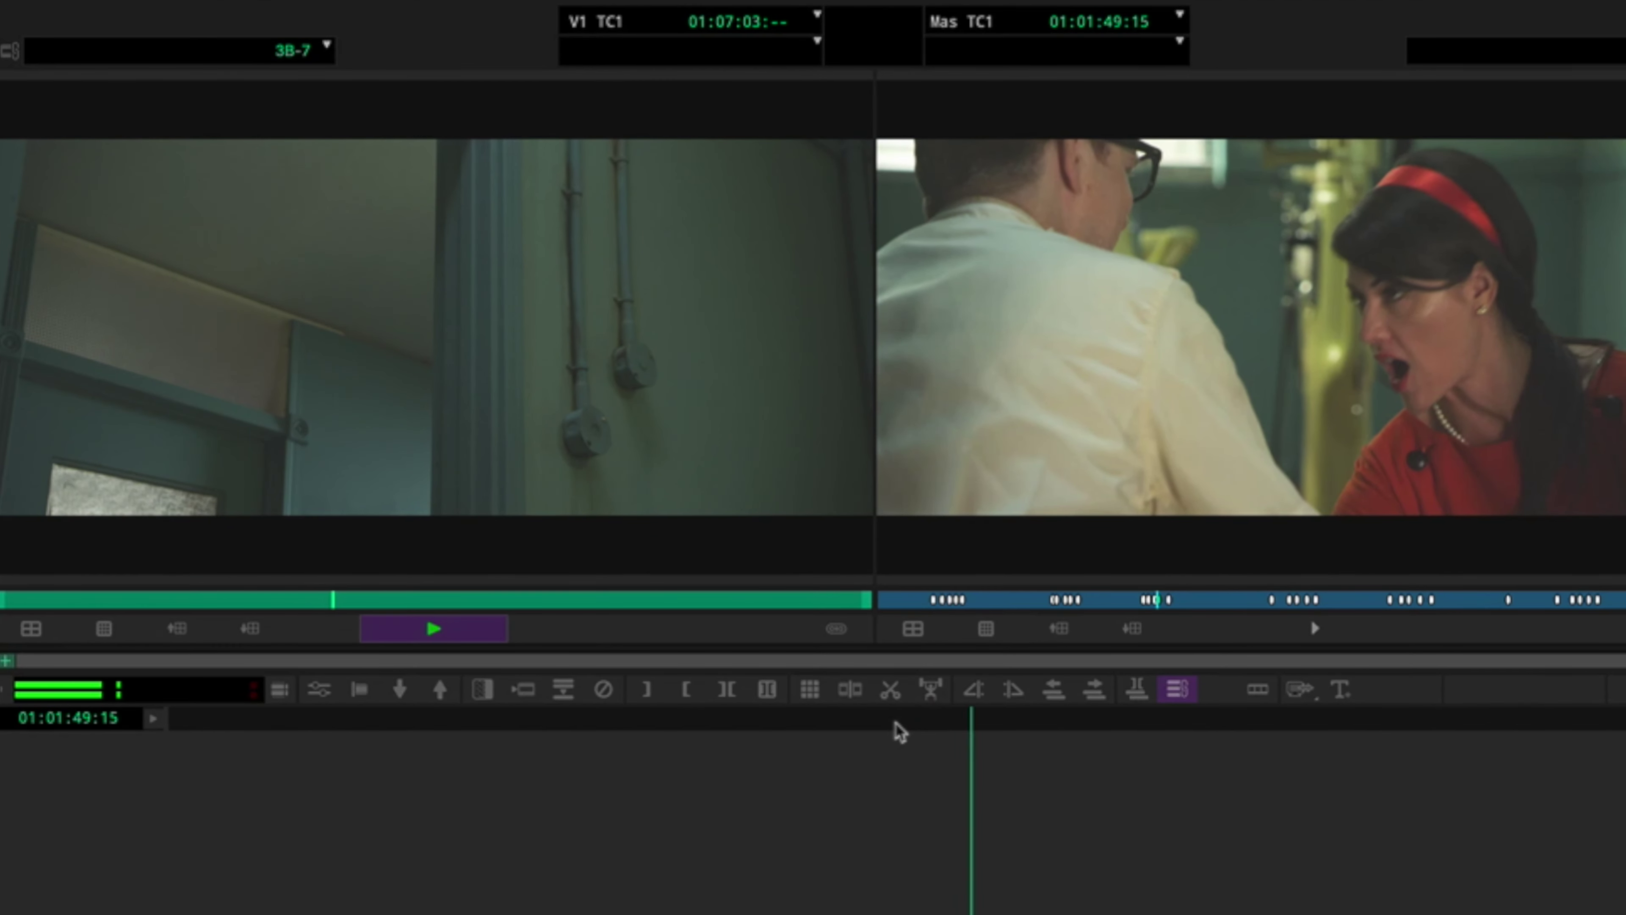
key(F5)
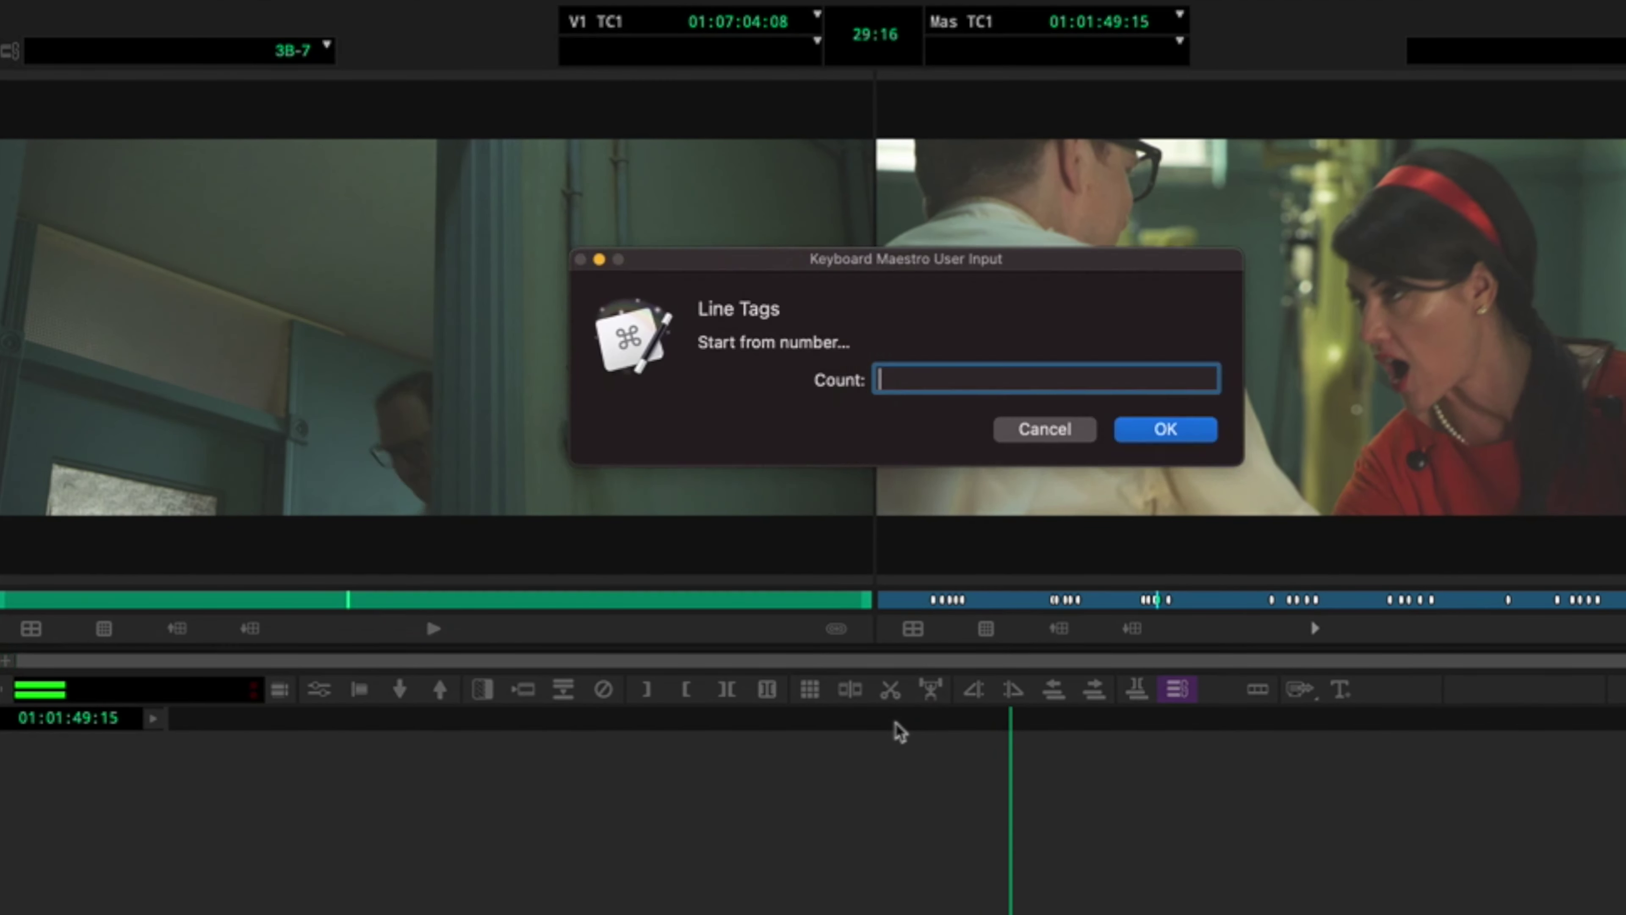
text(1)
key(Return)
Step: Add line tags L02 to L05 during playback at about 01:07:10:17, 01:07:12:14, 01:07:16:04 and 01:07:21:10, then end the macro and stop playback
click(1158, 396)
click(1158, 396)
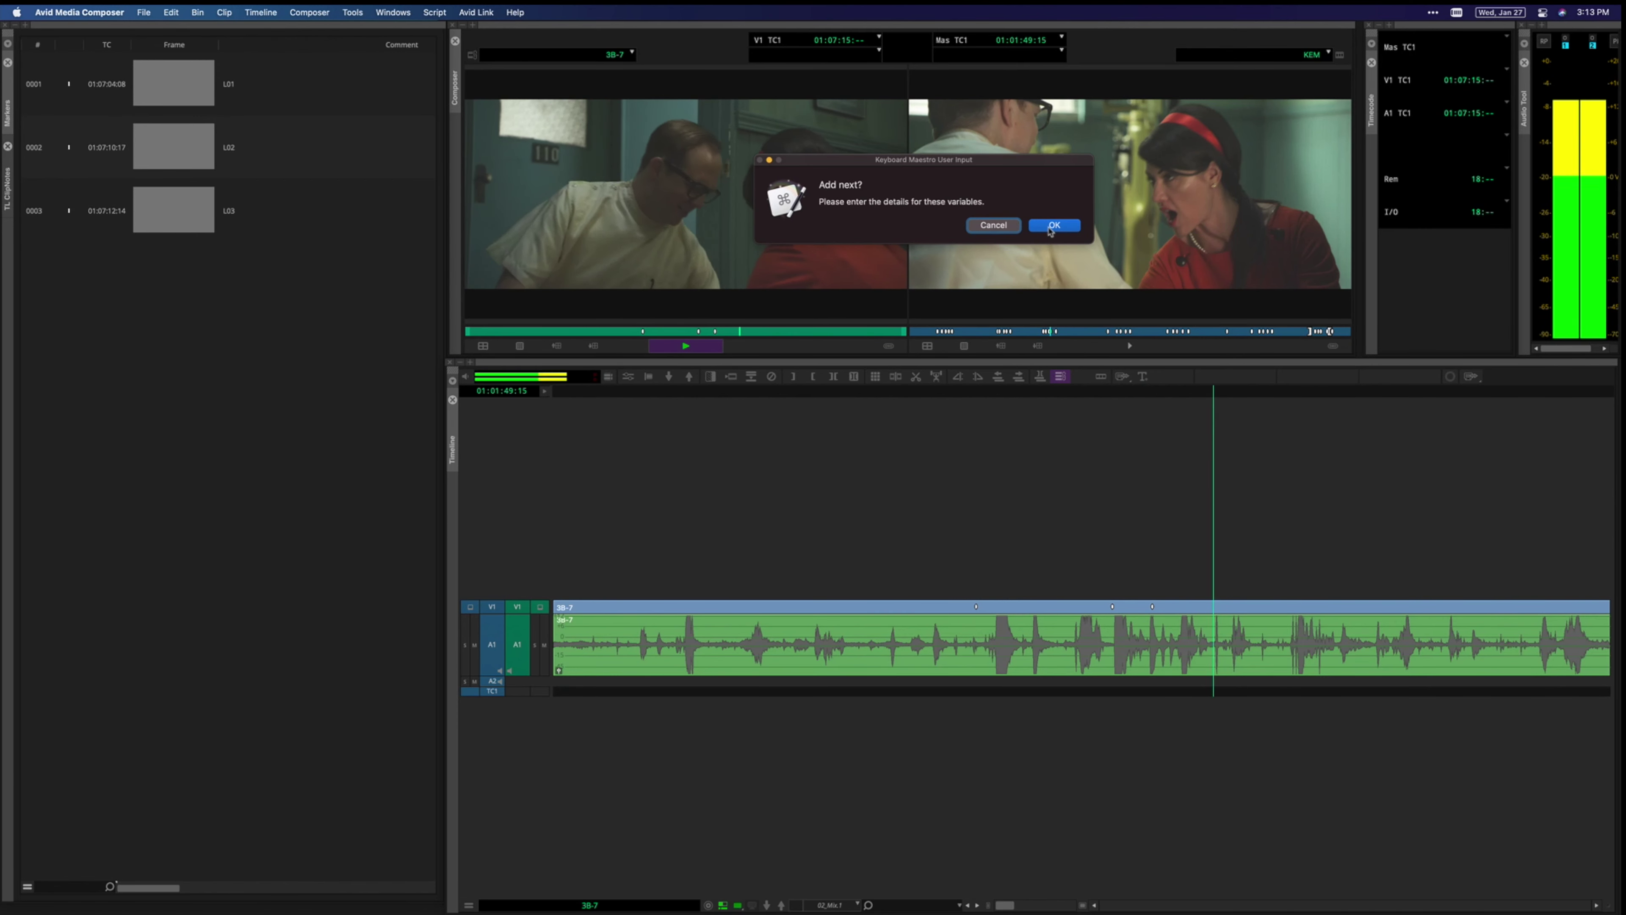
click(1053, 224)
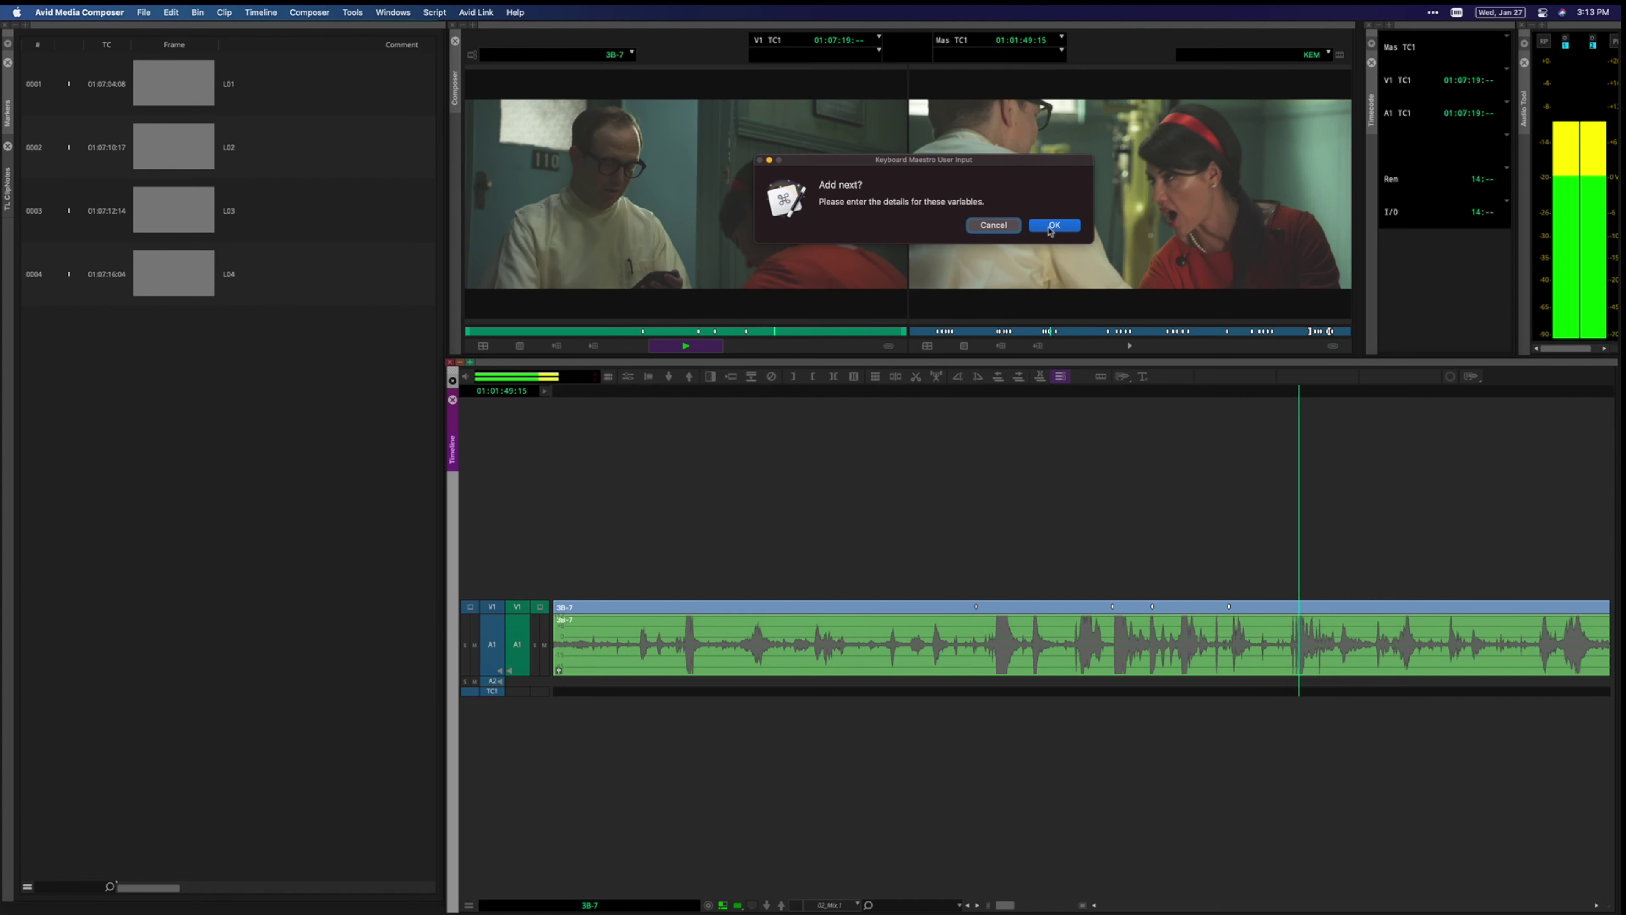
click(1050, 229)
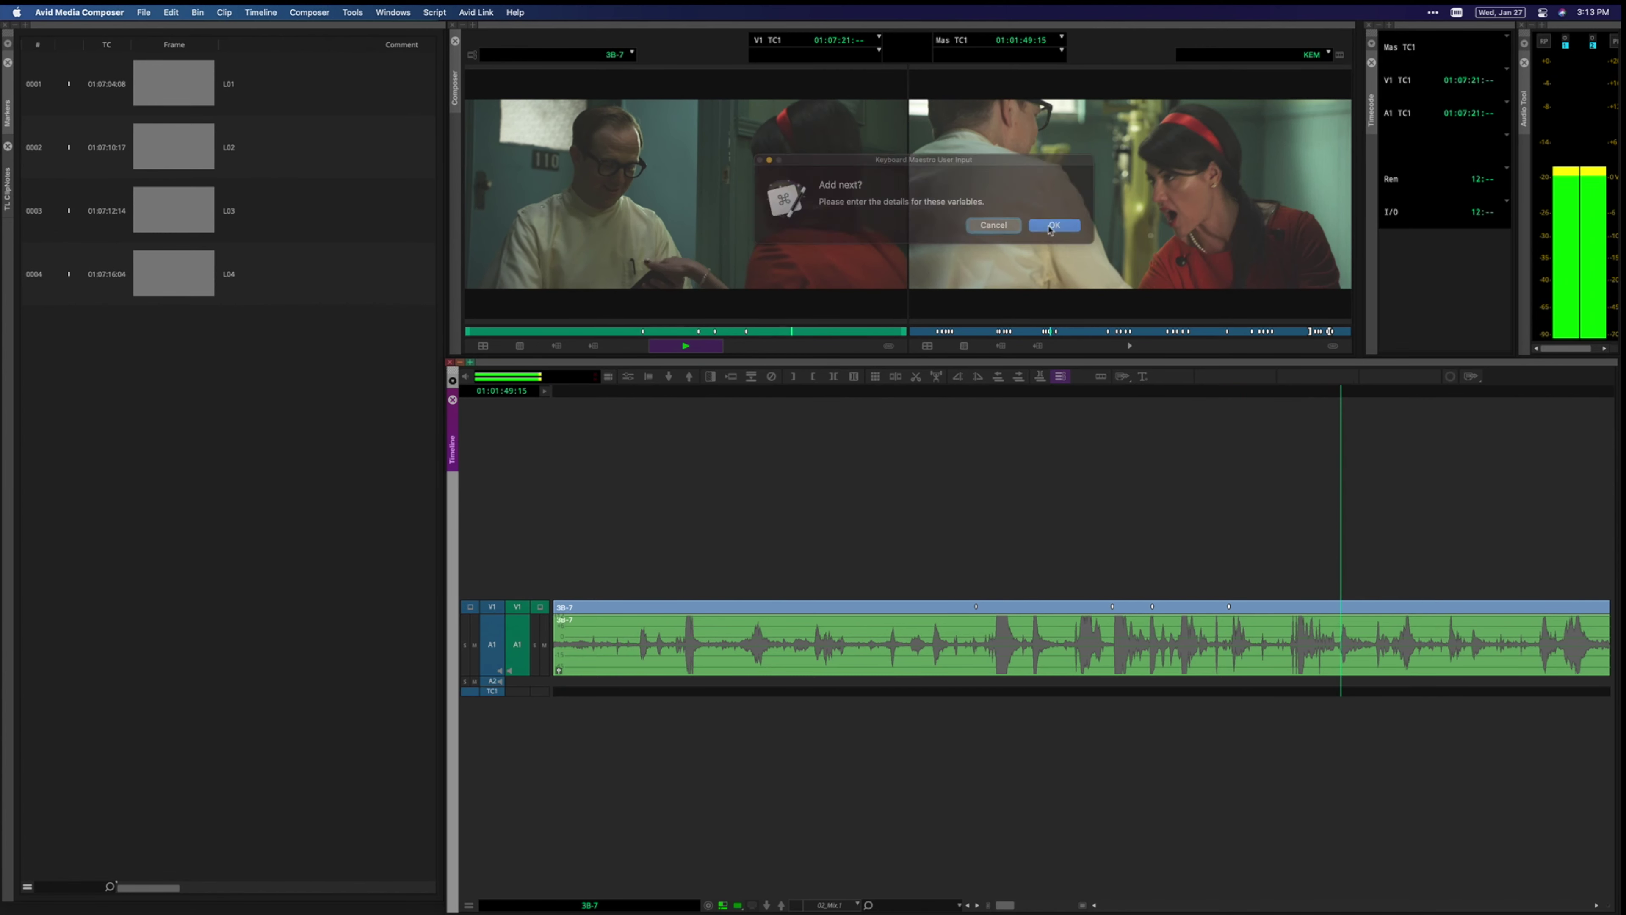
click(1003, 232)
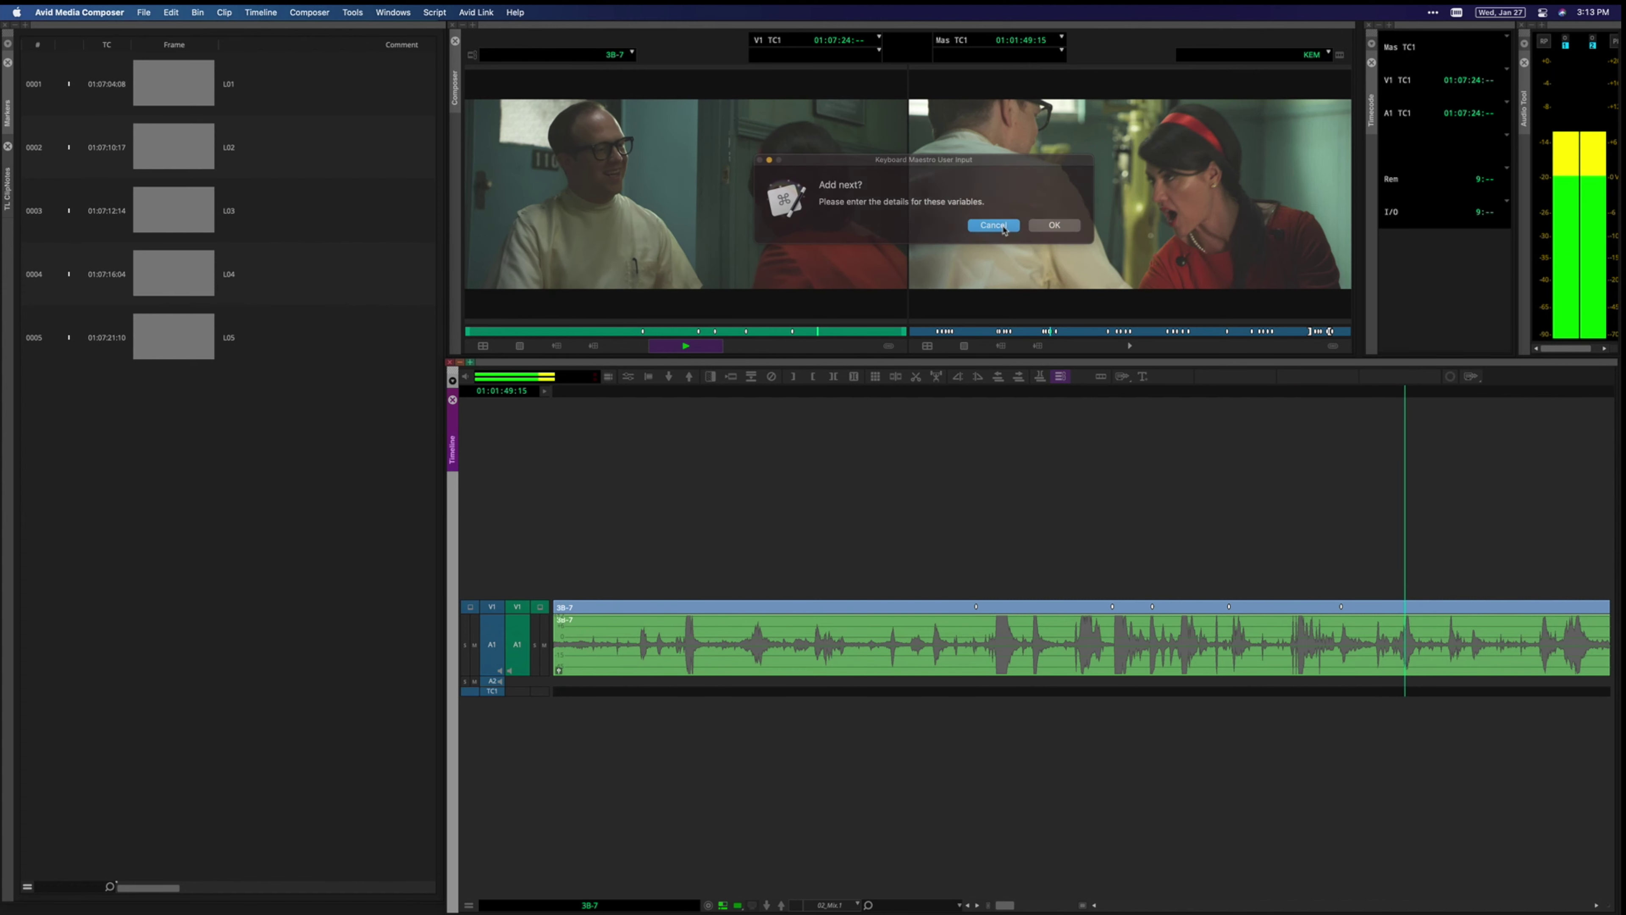
click(1036, 532)
Step: Go through the tagged lines L01 to L05 in the marker list, viewing each marker's frame in clip 3B-7
click(165, 172)
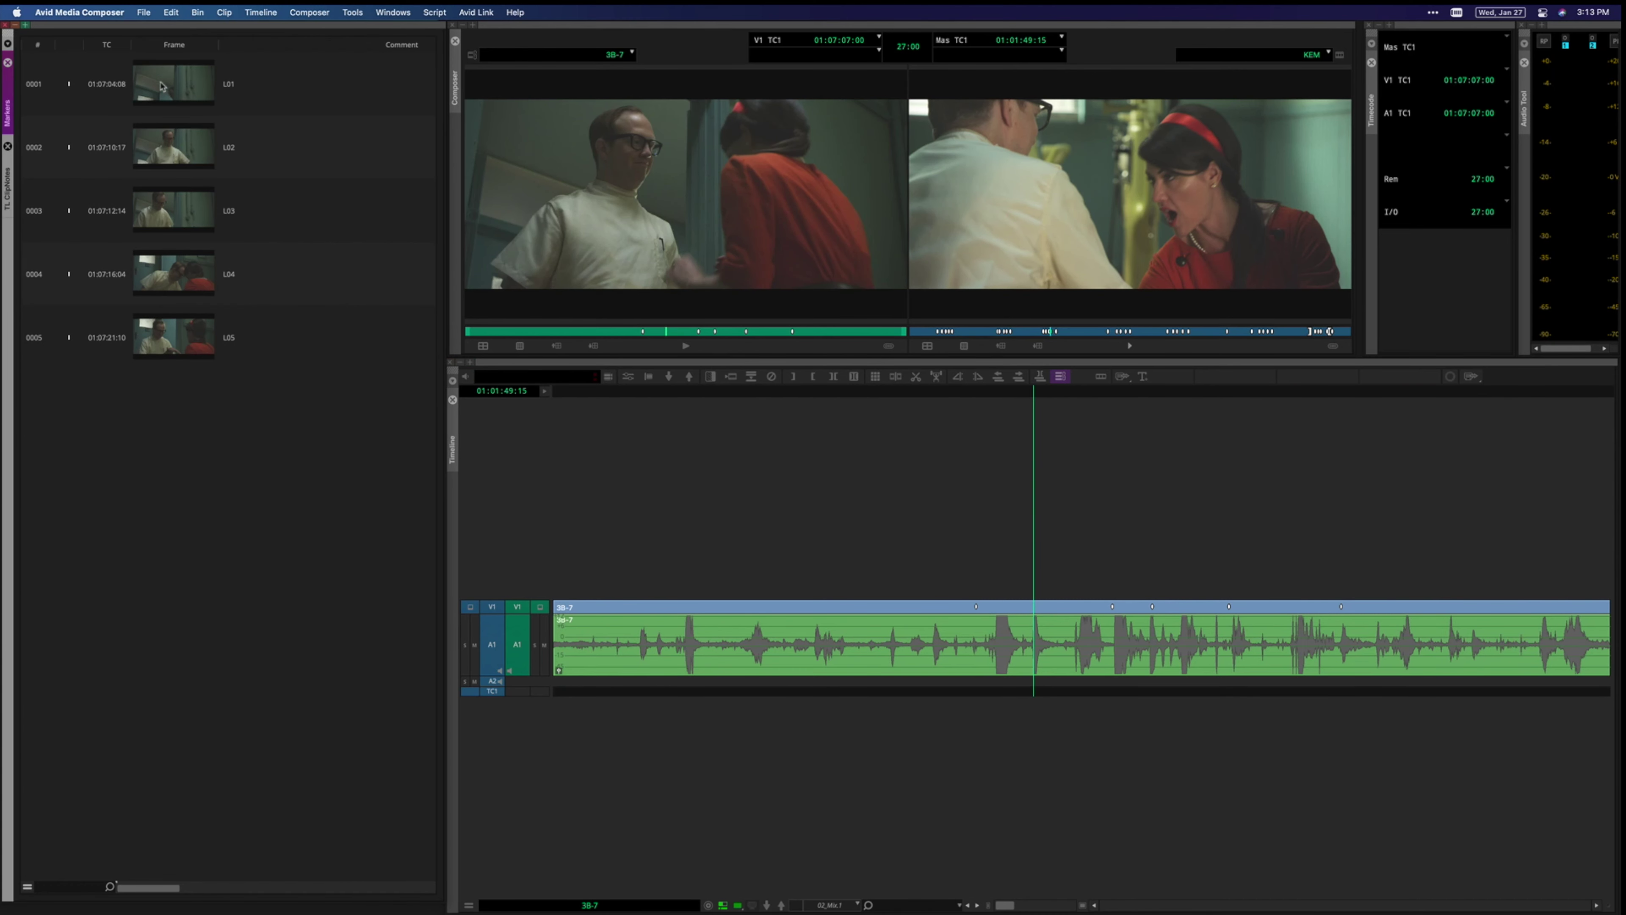
click(160, 86)
click(165, 154)
click(164, 212)
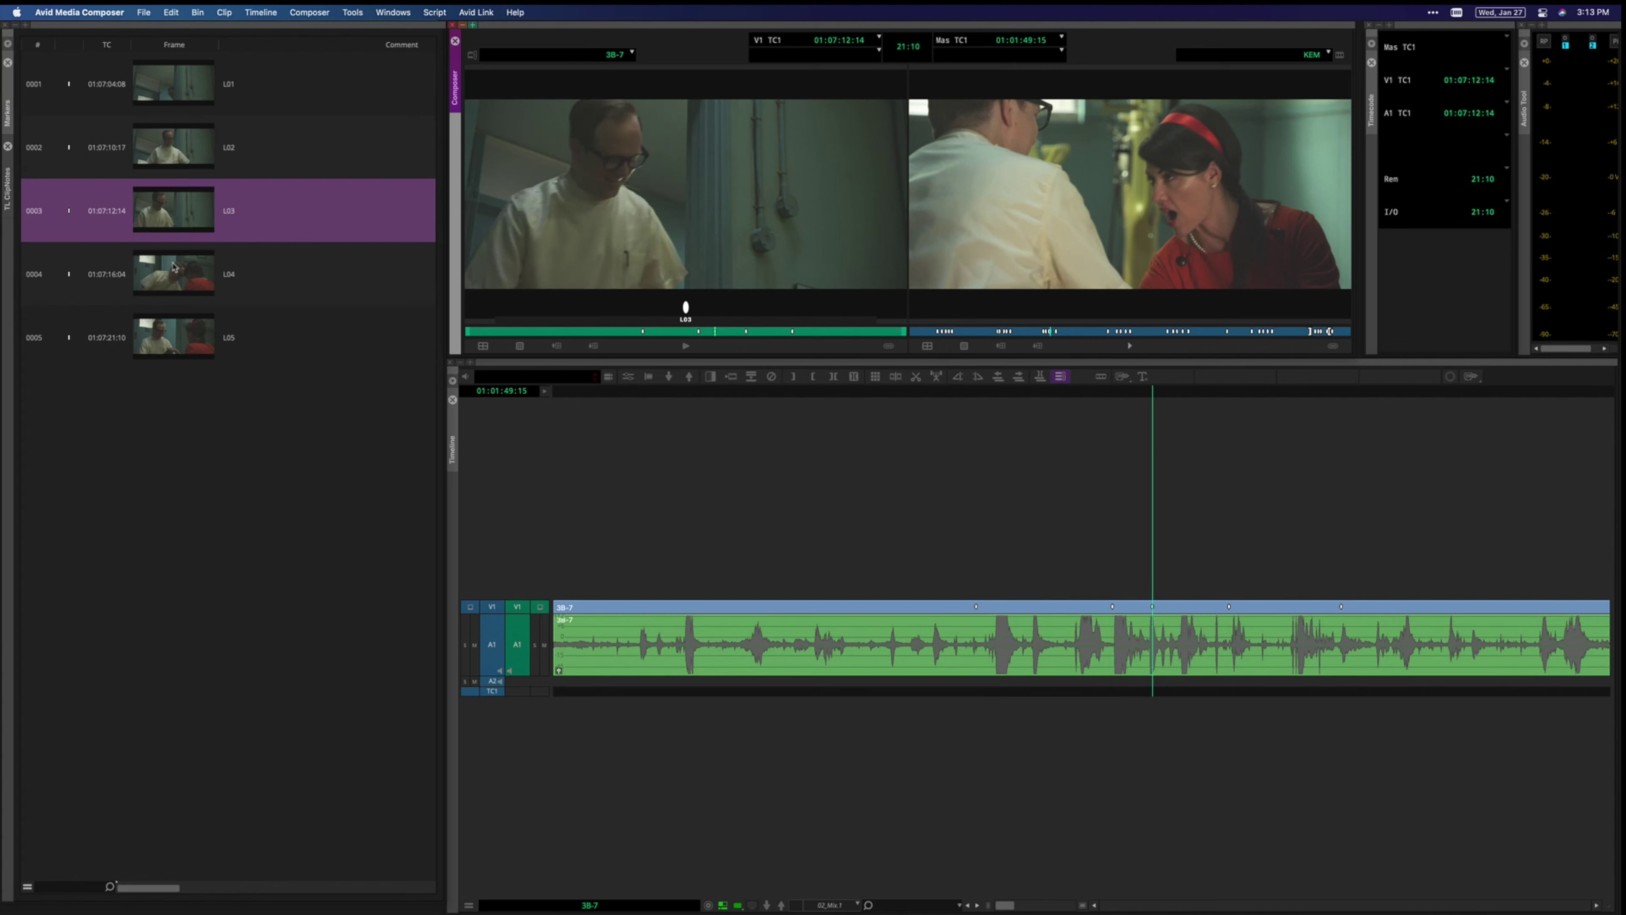
click(165, 276)
click(179, 355)
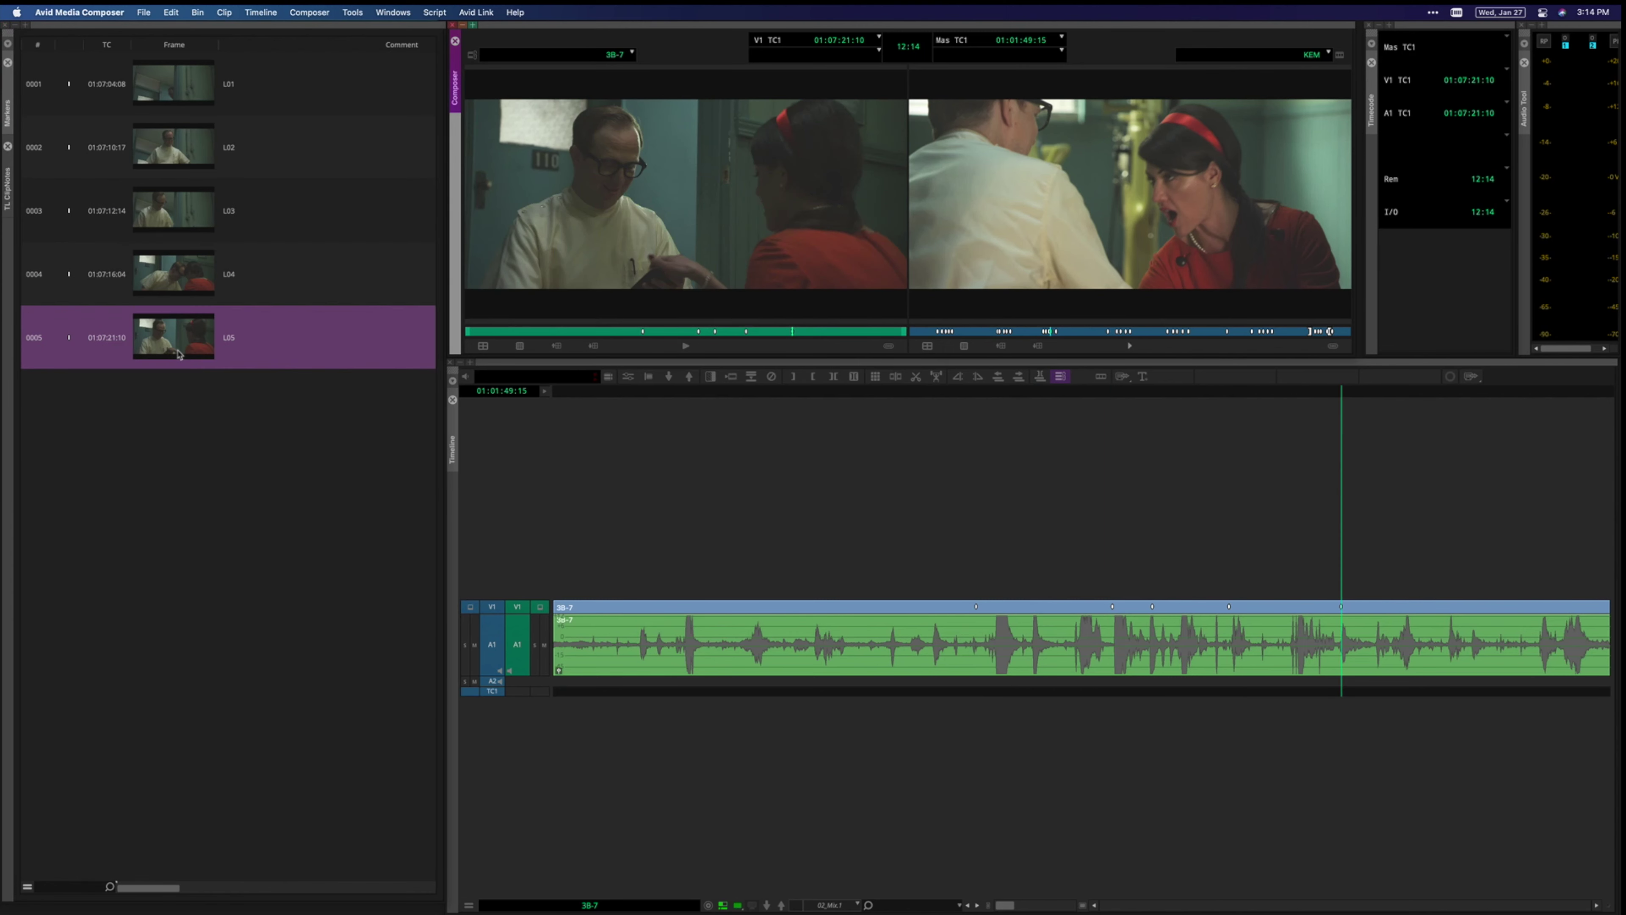
Step: Play clip 3B-7 from between the L01 and L02 markers and stop at about 01:07:09:14
click(996, 402)
key(space)
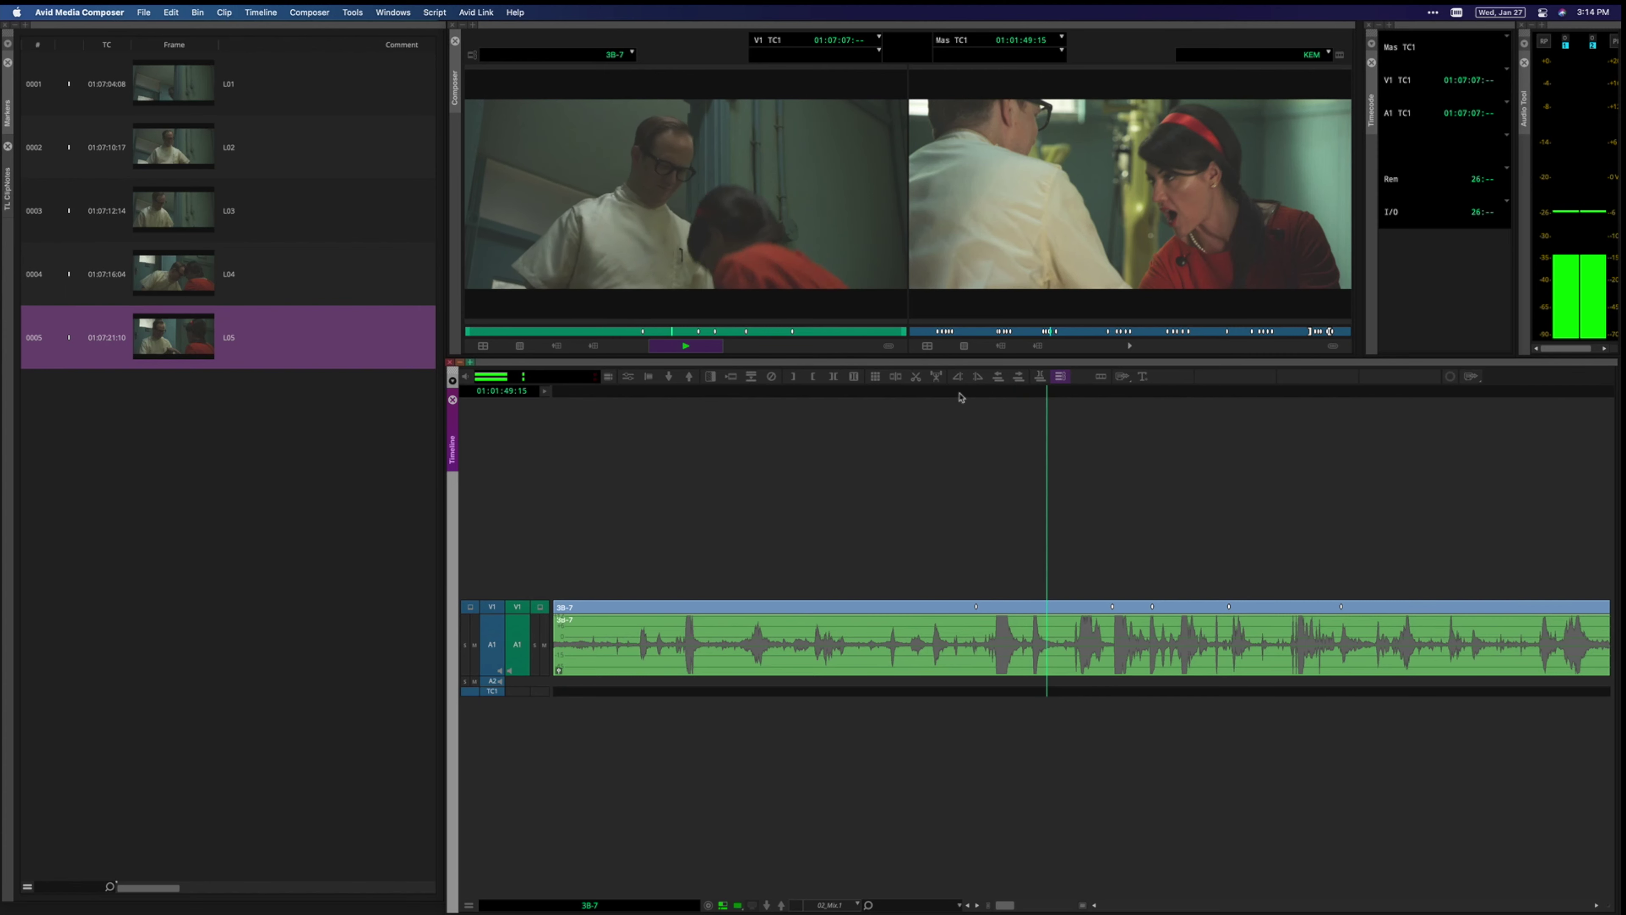
key(space)
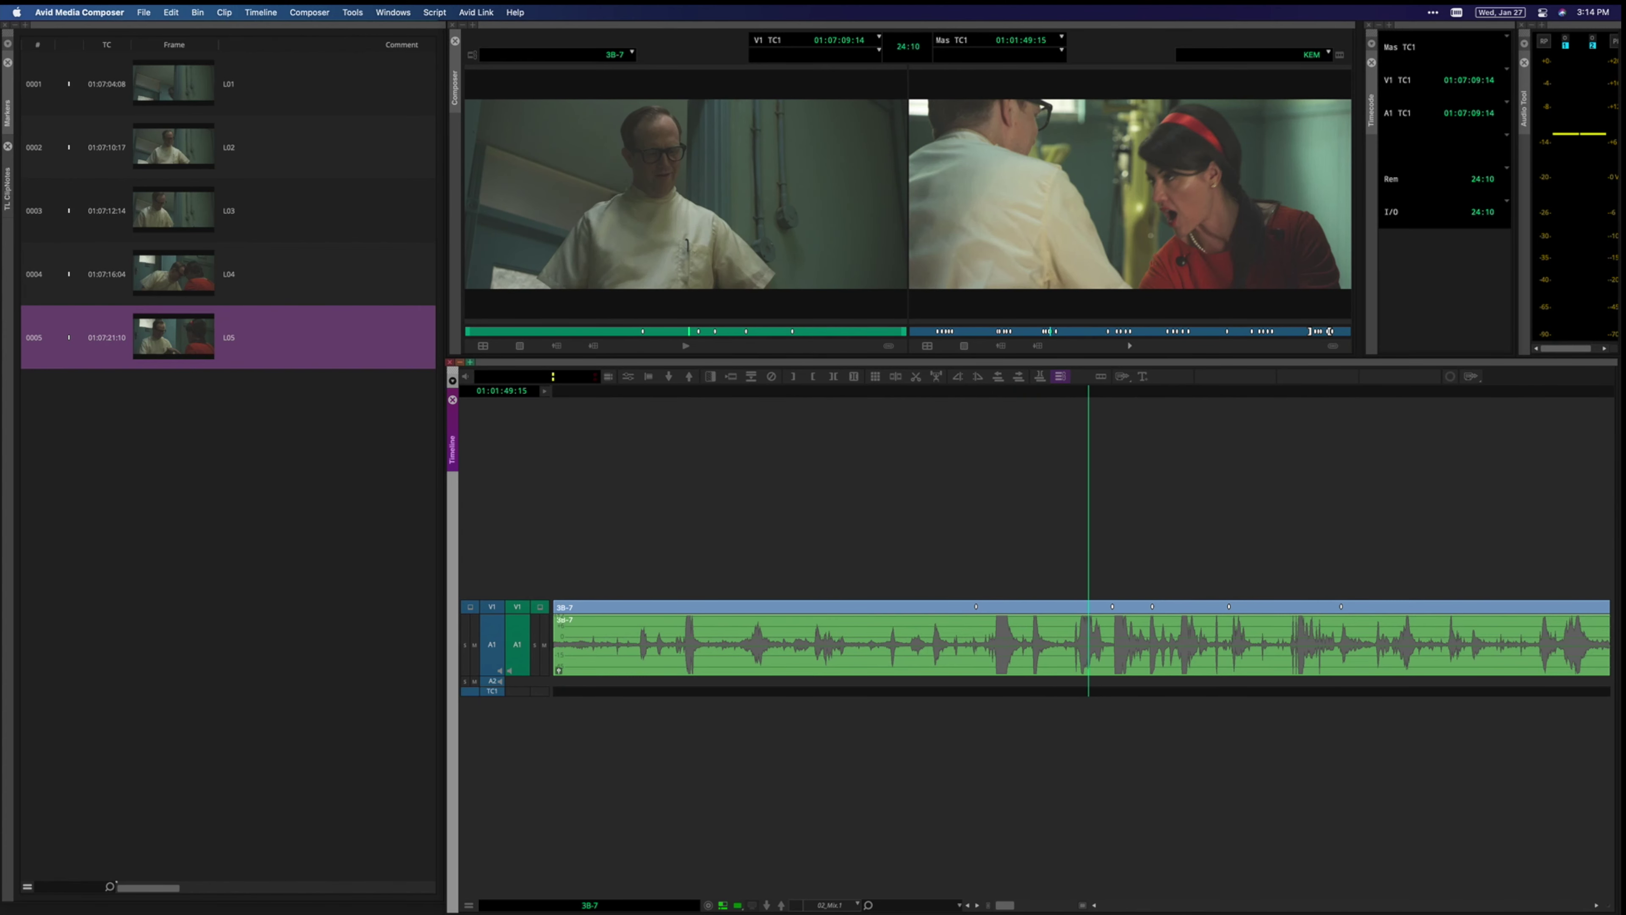